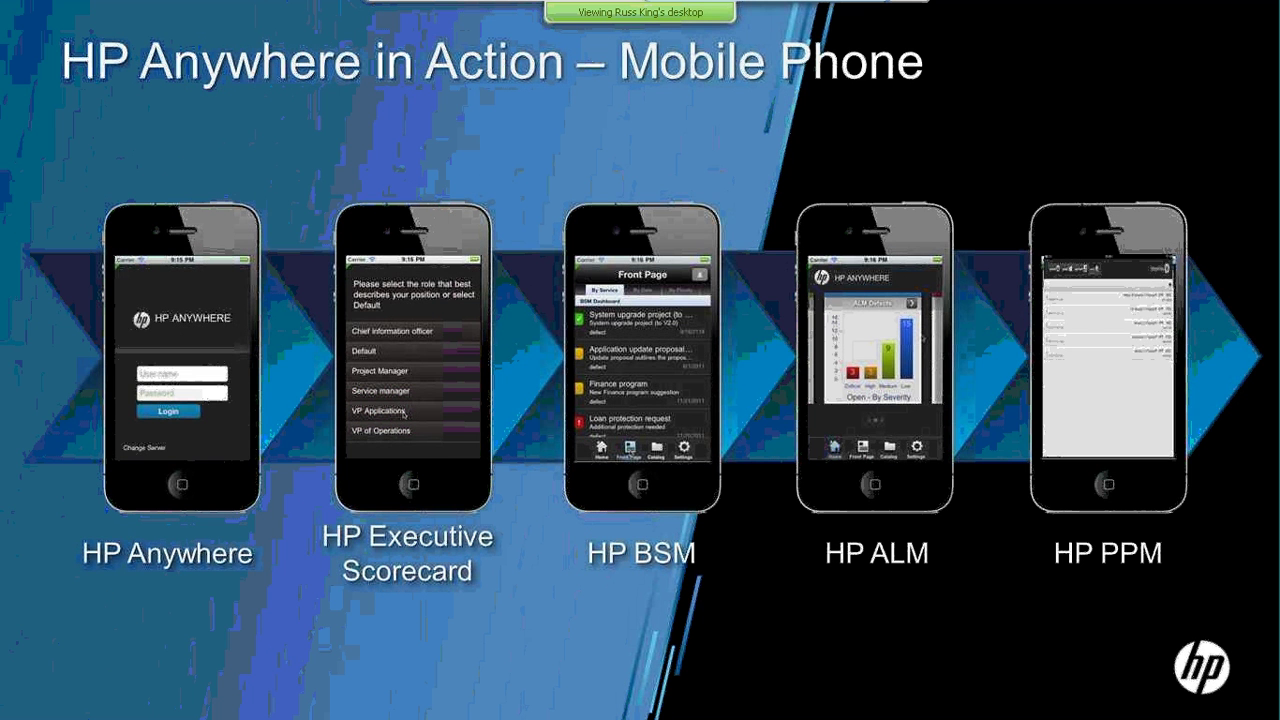
Advance through the PPM Mini App and Executive Scorecard slides
key(Right)
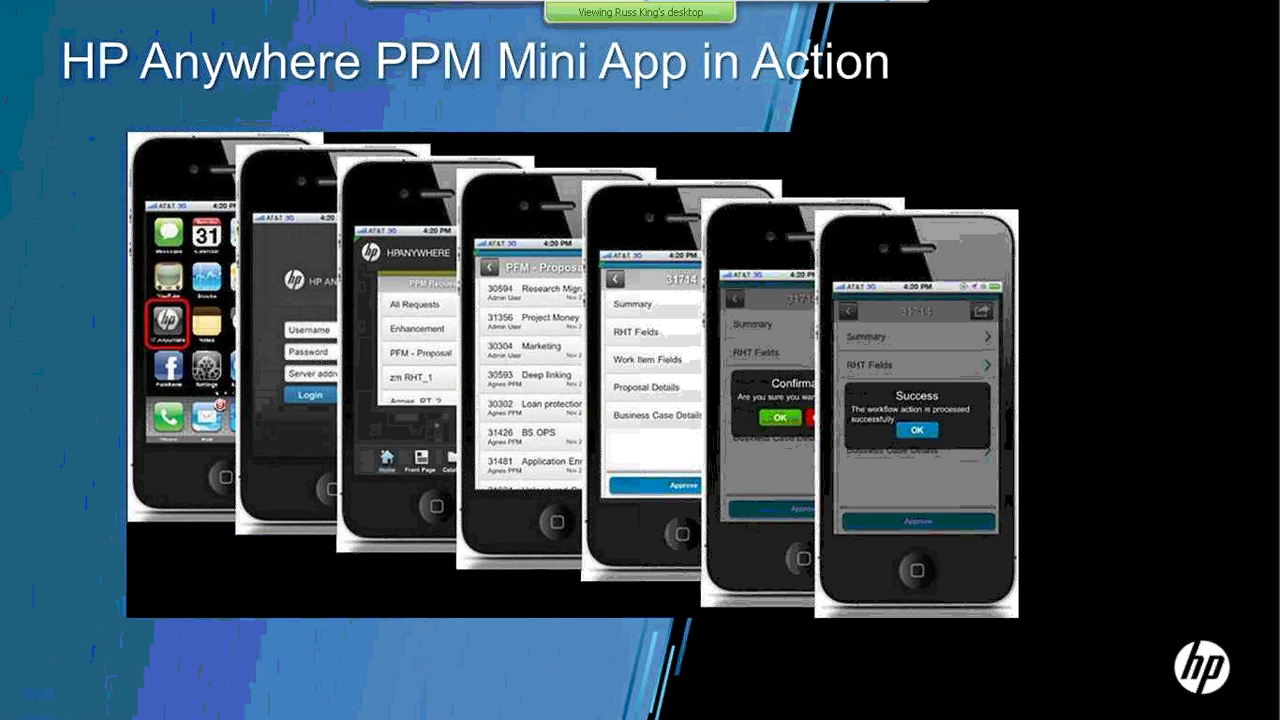
key(Right)
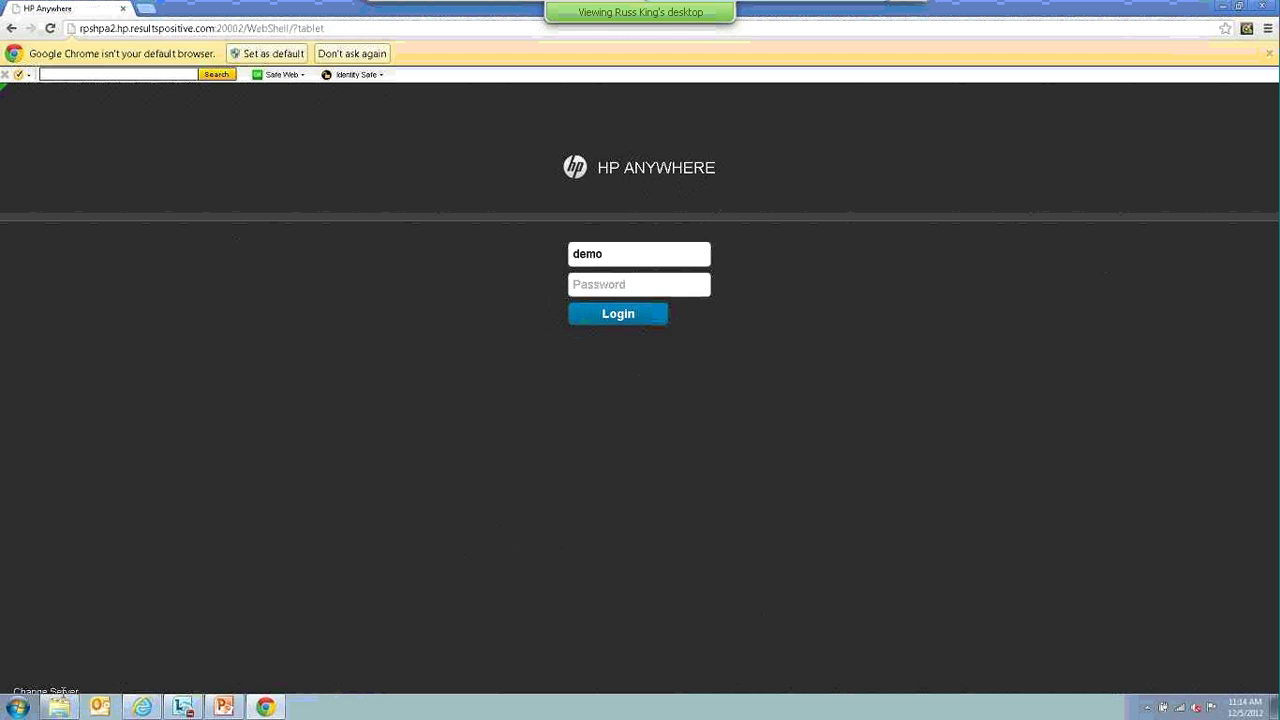
Check the server address, enter the account password, and log in to the tablet client
click(52, 691)
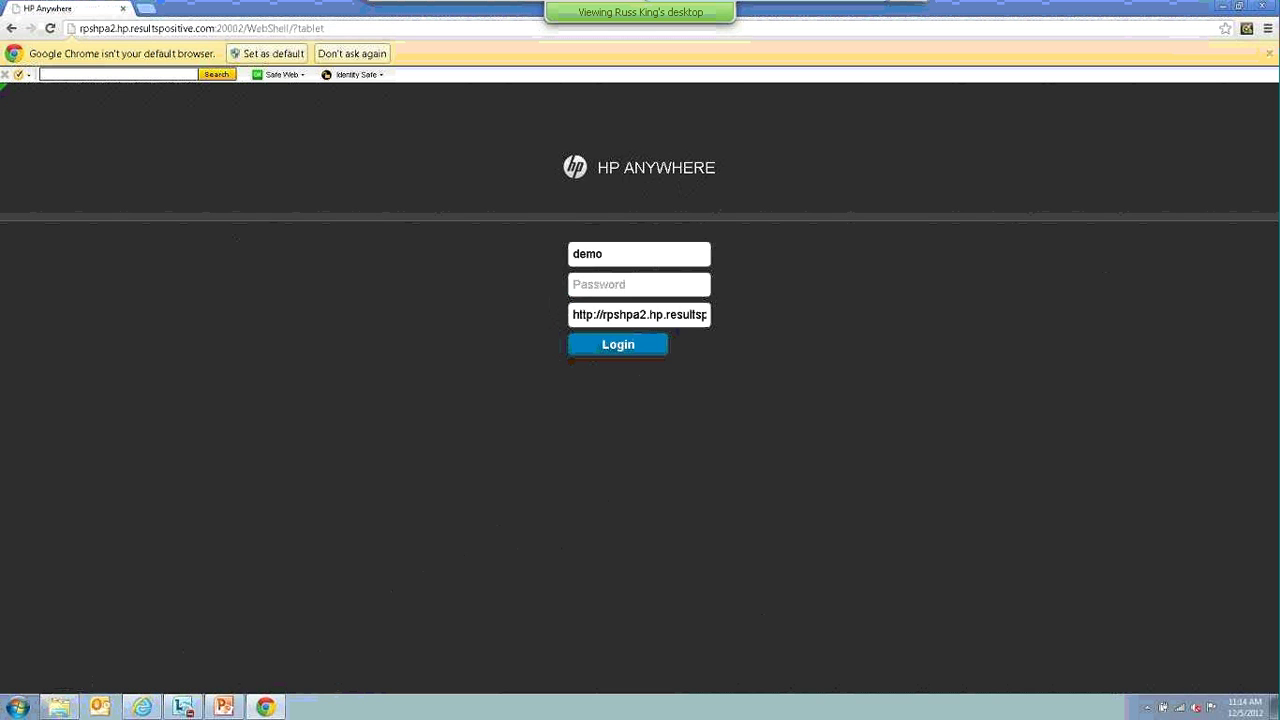
drag(620, 318, 809, 309)
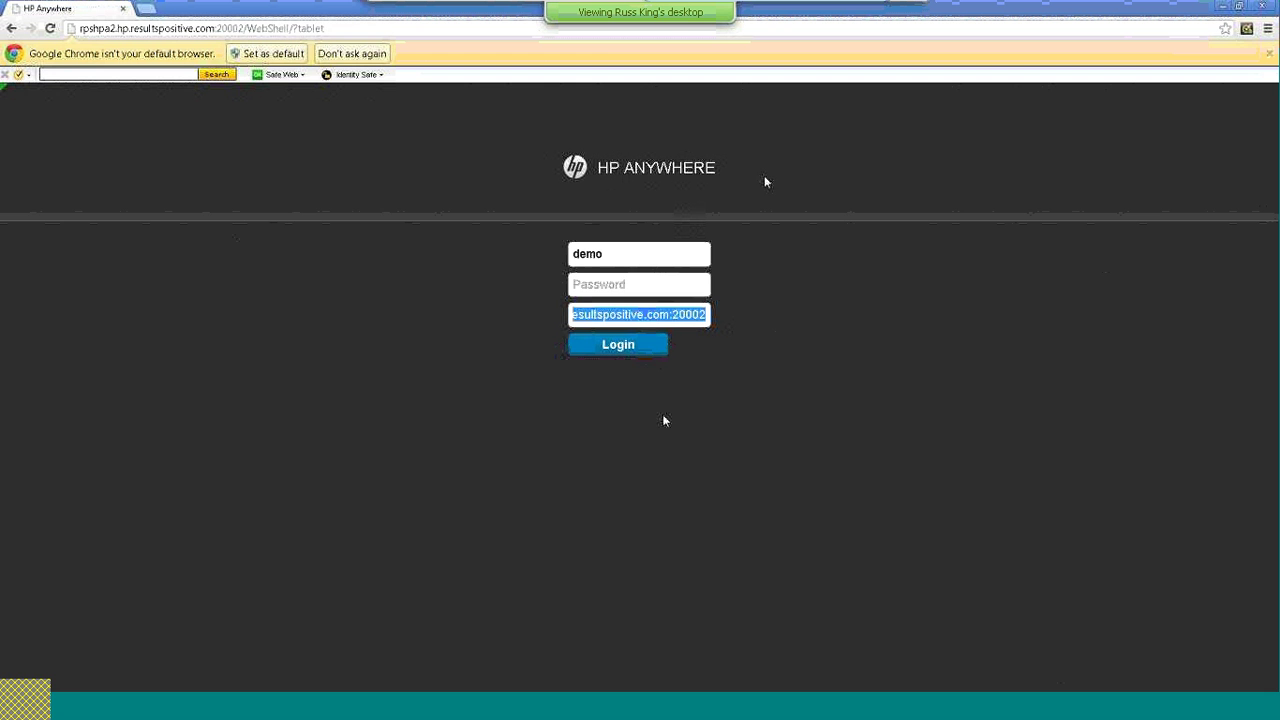
click(638, 283)
text(demo)
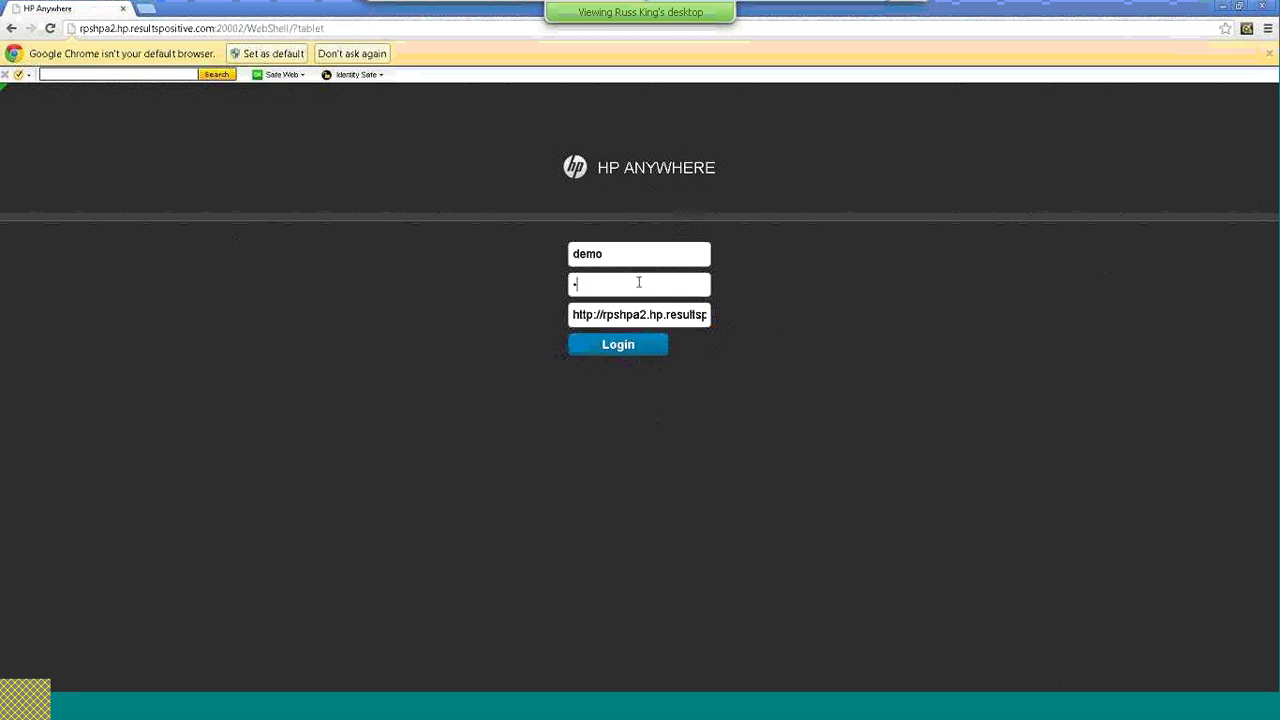
text(12)
key(Return)
click(352, 53)
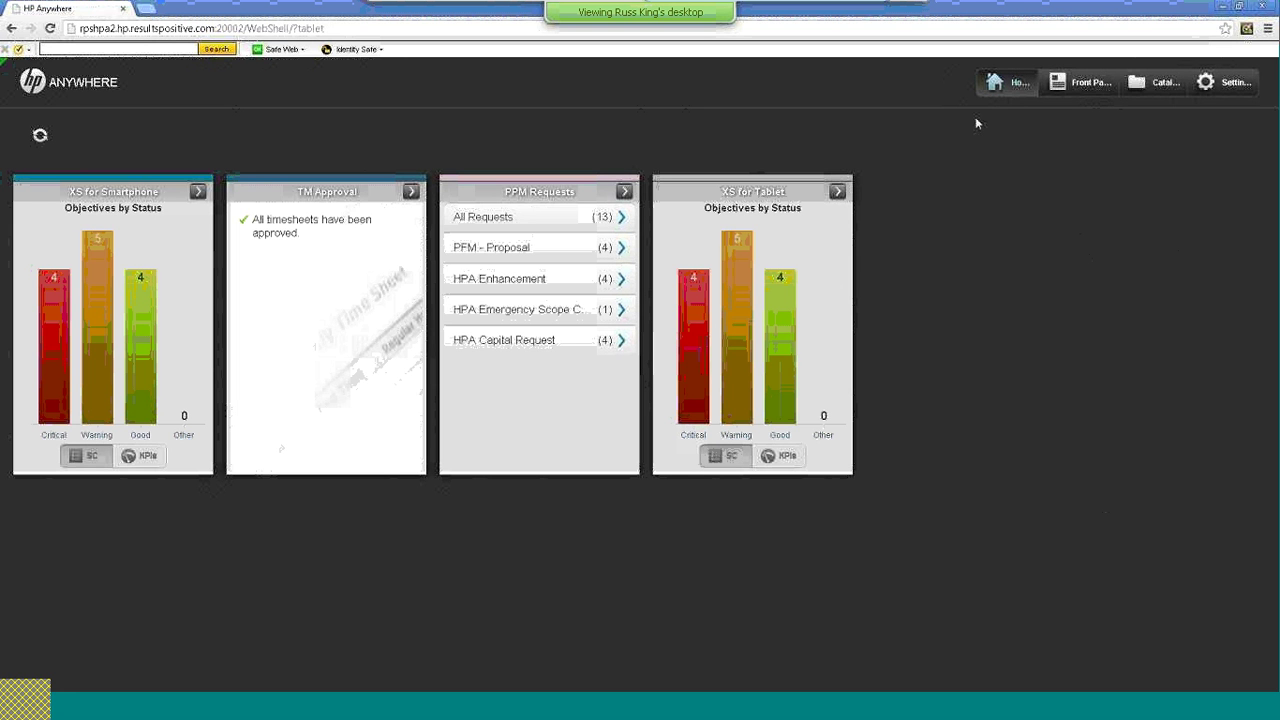
Refresh the dashboard mini-app cards, then switch to the Front Page request feed
click(40, 137)
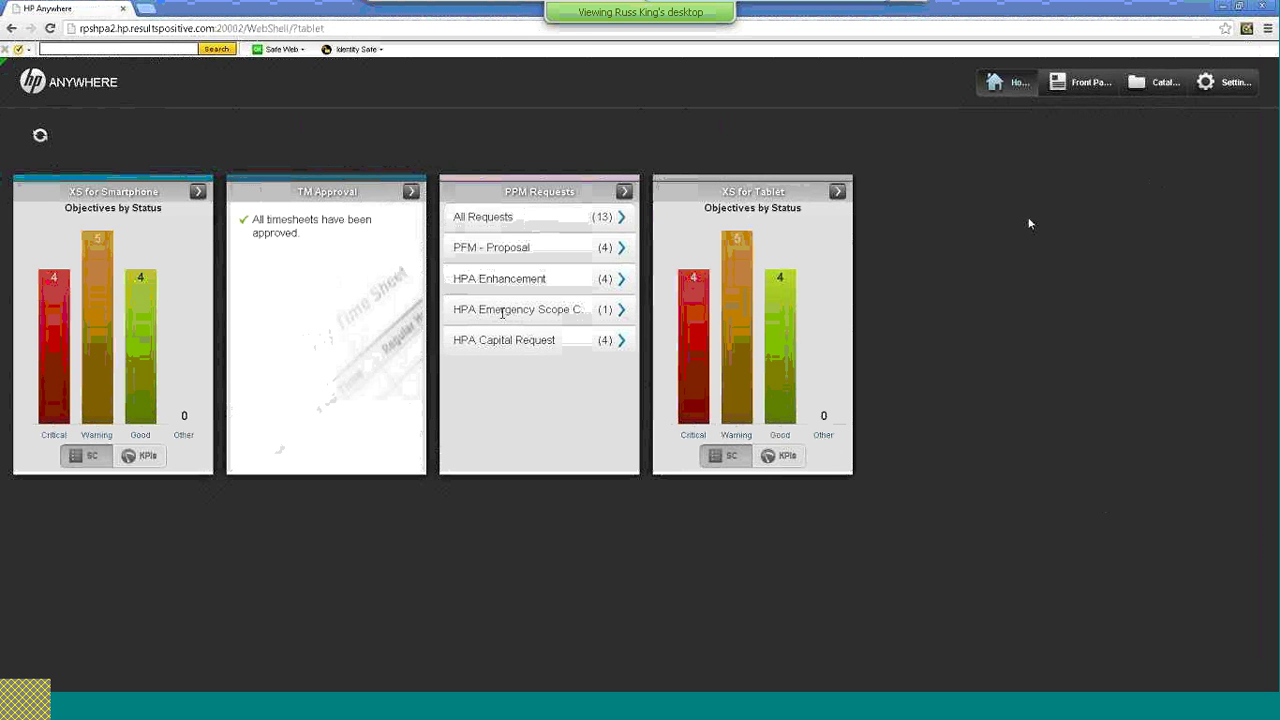
click(1078, 83)
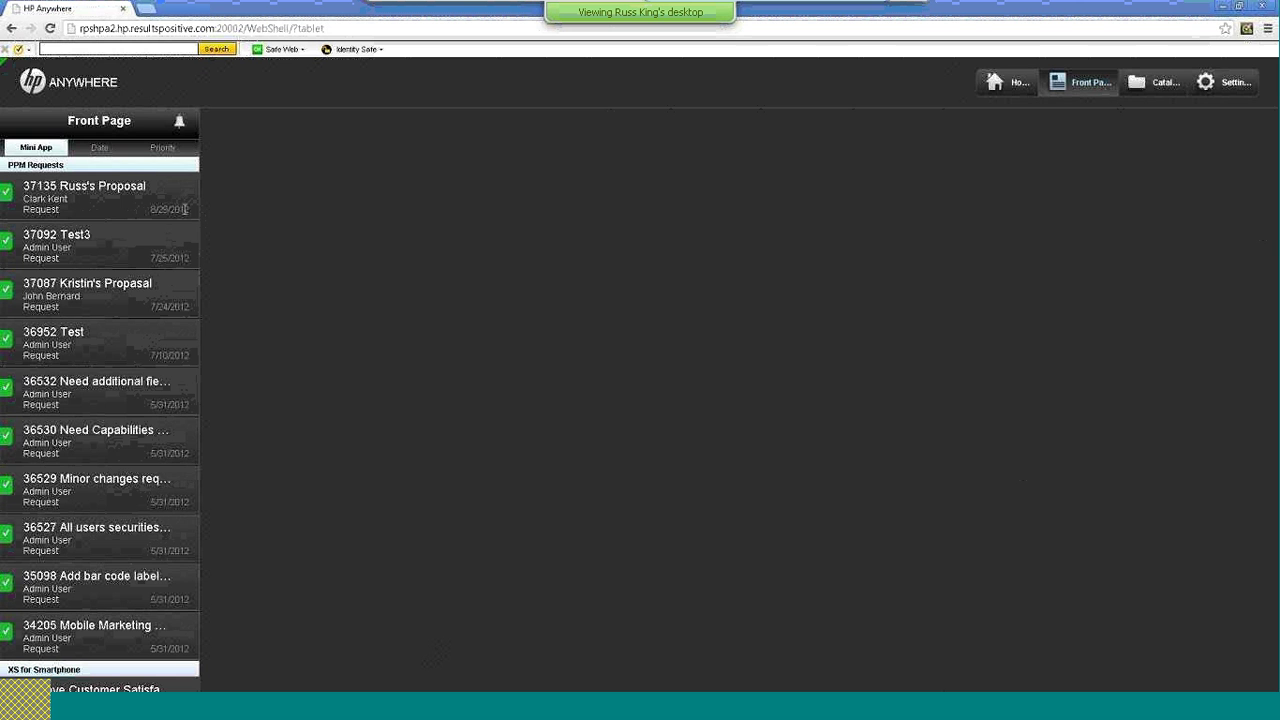
Sort Front Page items by Date, then Priority, and go on to the mini app Catalog
click(100, 148)
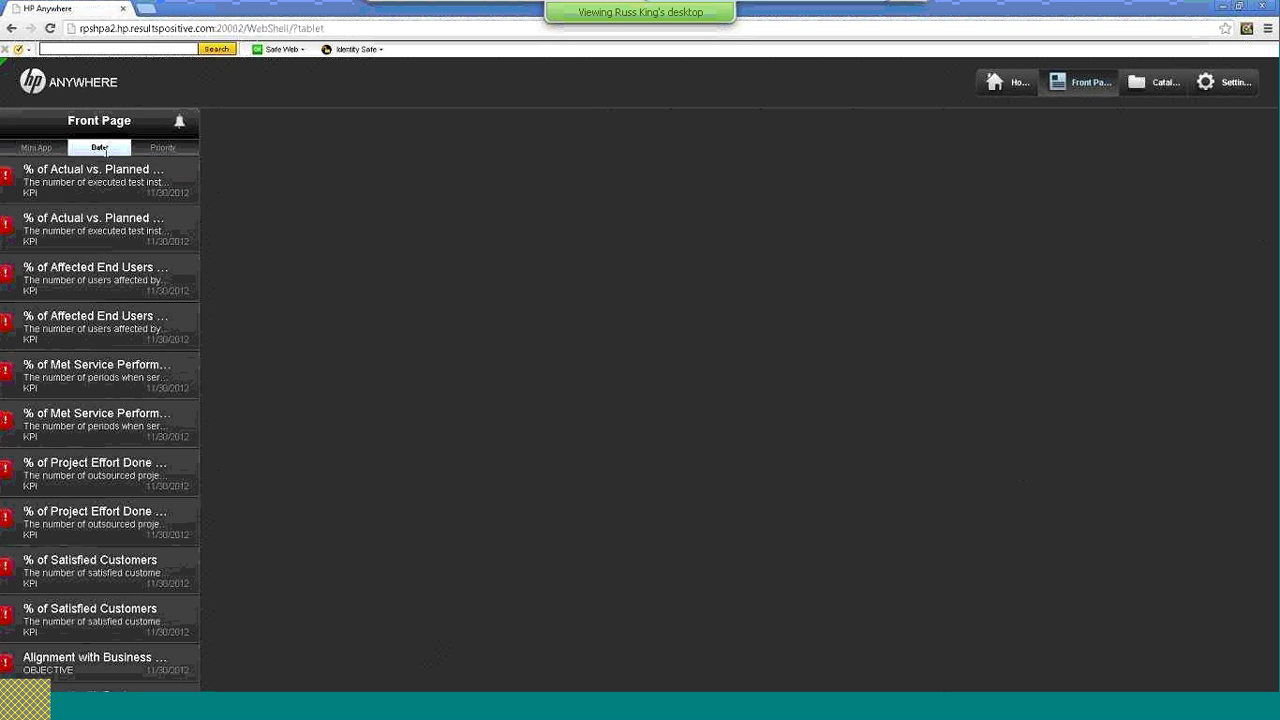
click(175, 146)
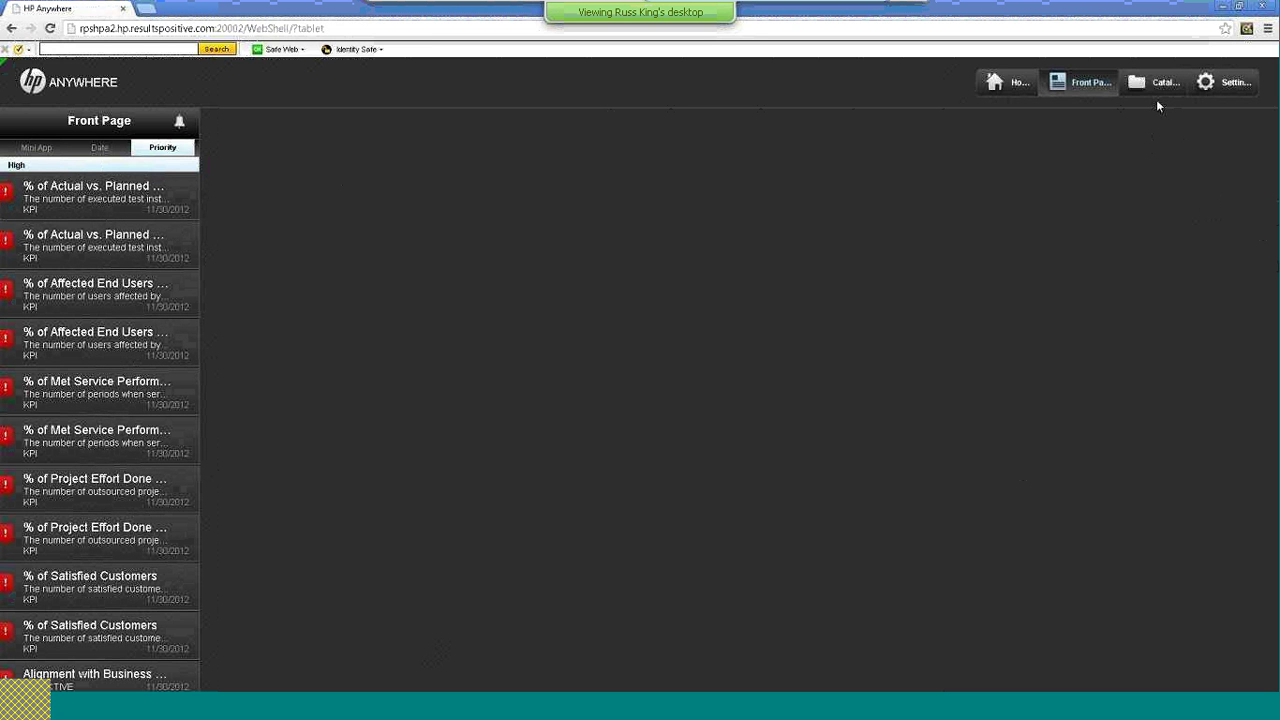
click(1010, 89)
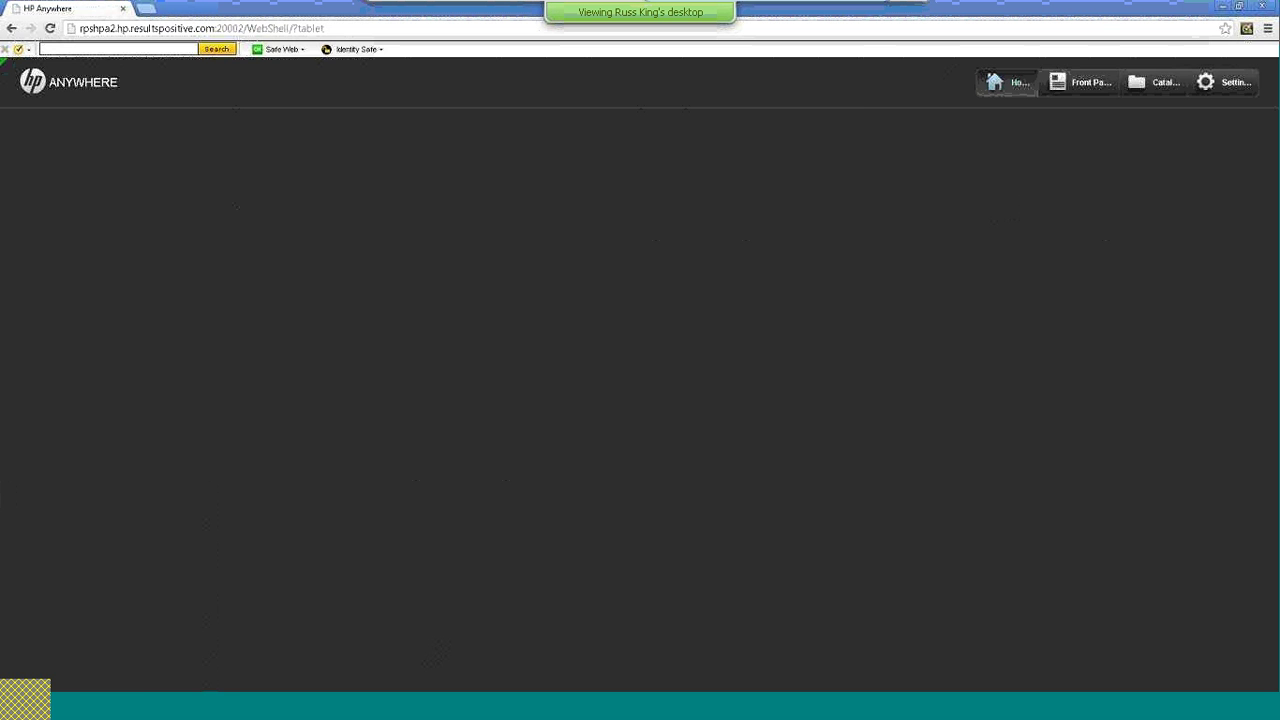
click(1083, 82)
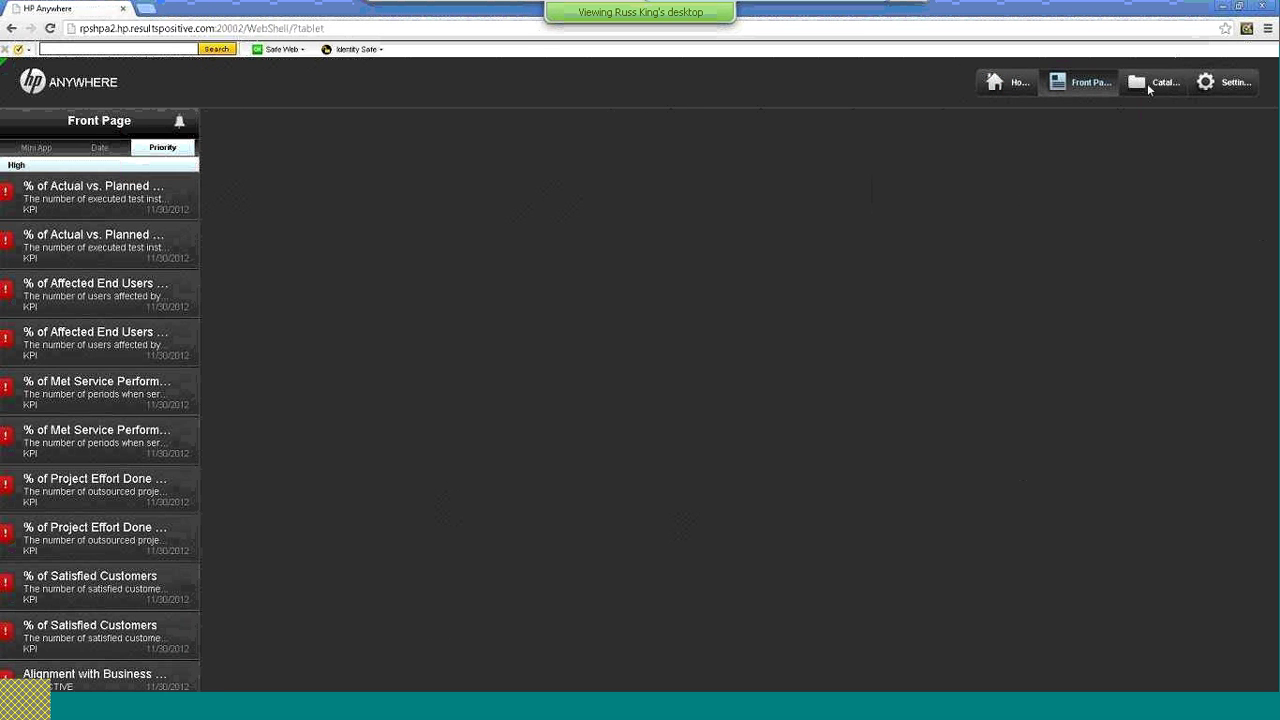
click(1158, 82)
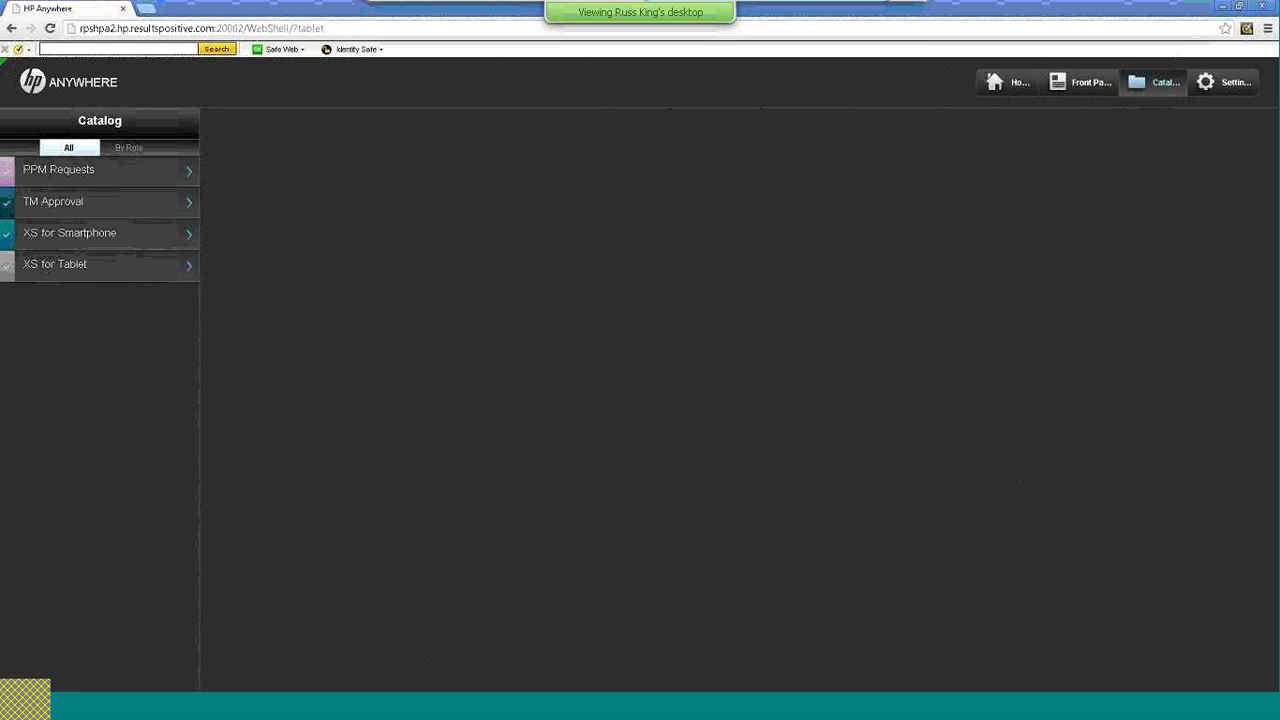
View PPM Requests details, then browse general, landing page, TM Approval and XS for Smartphone settings
click(126, 180)
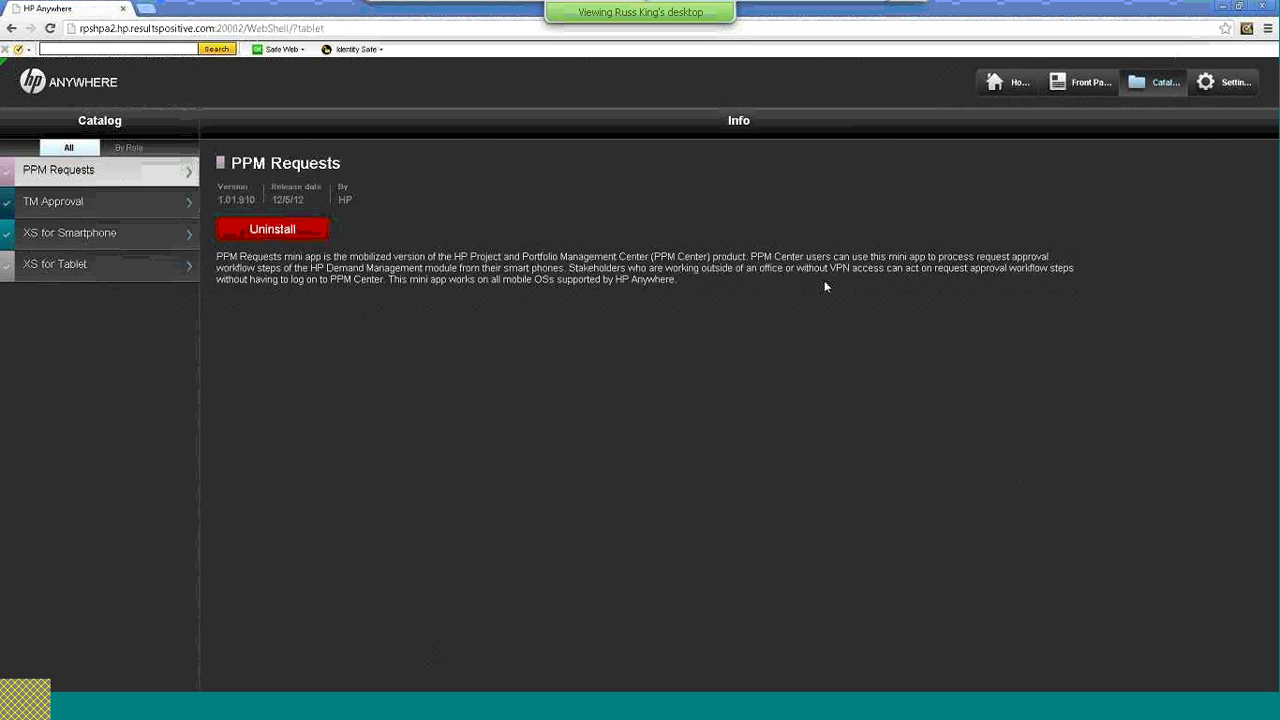
click(1221, 89)
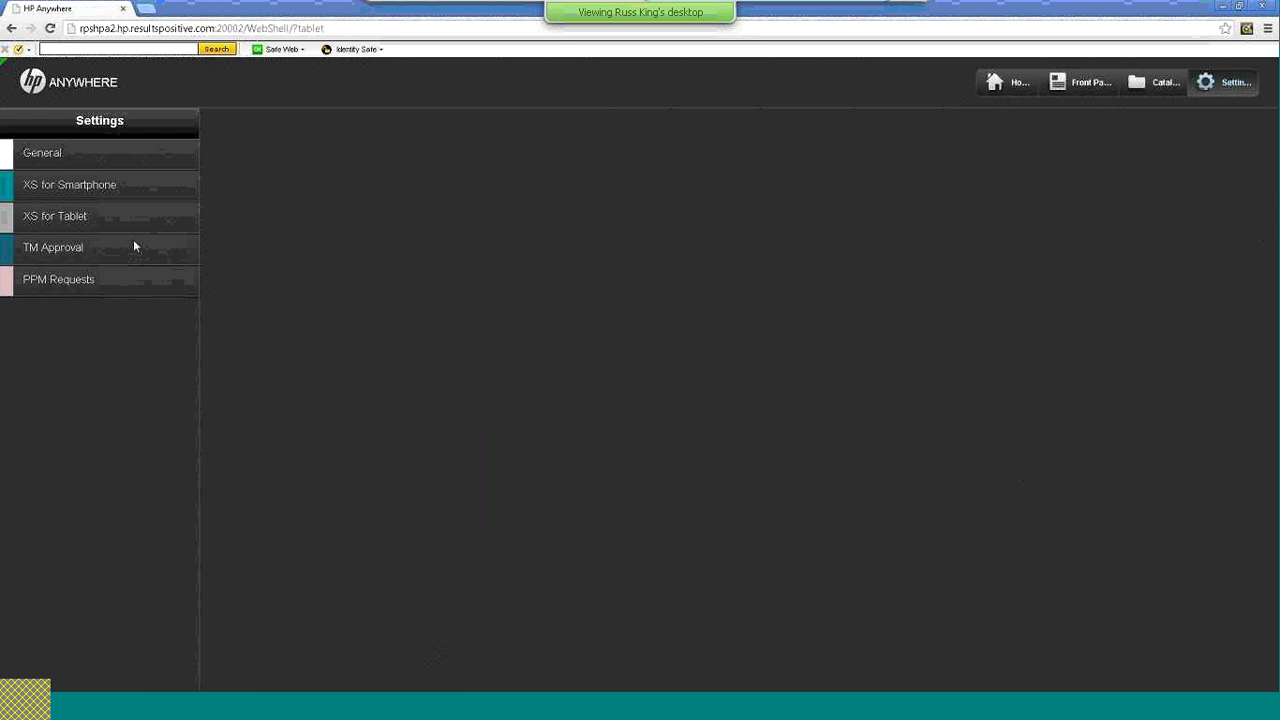
click(82, 156)
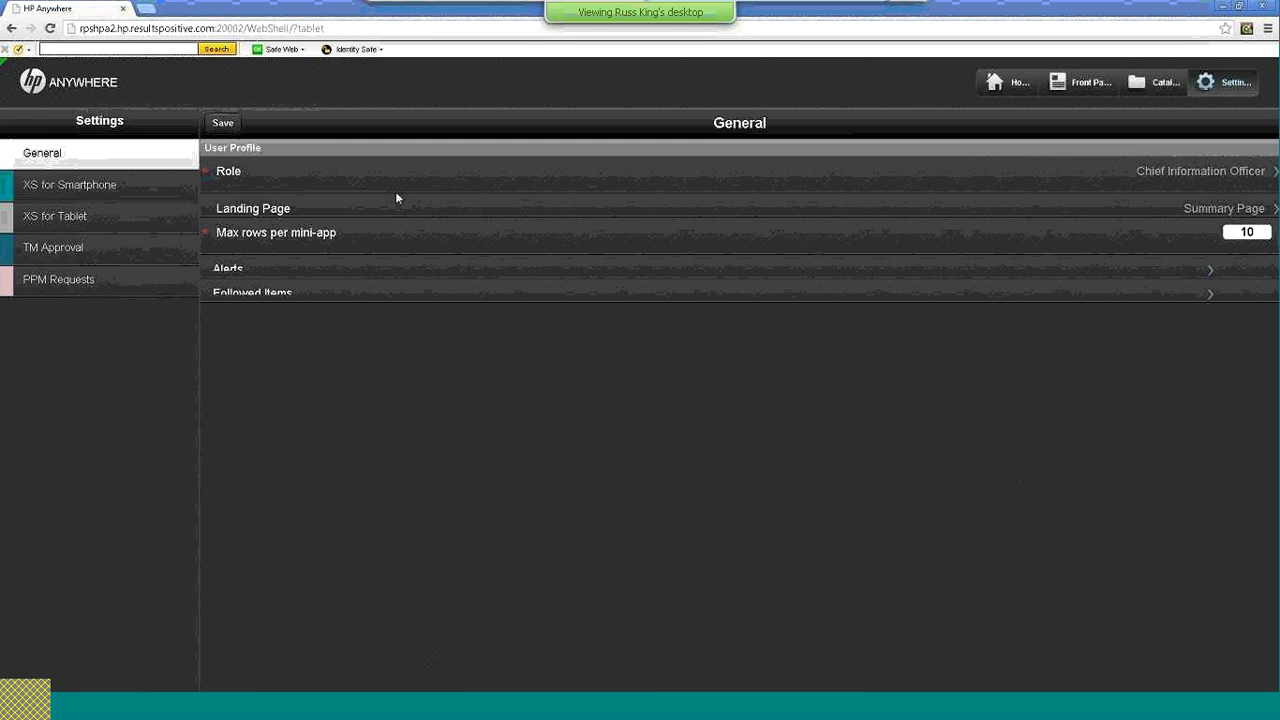
click(1238, 209)
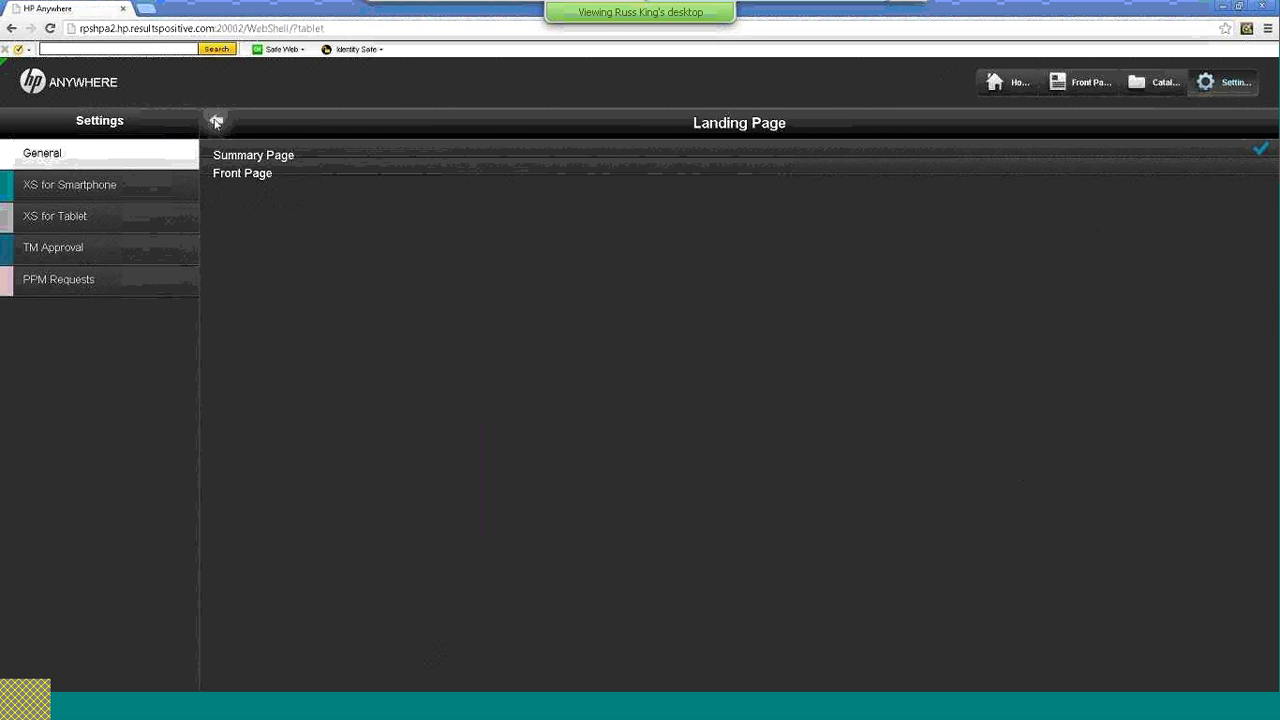
click(316, 150)
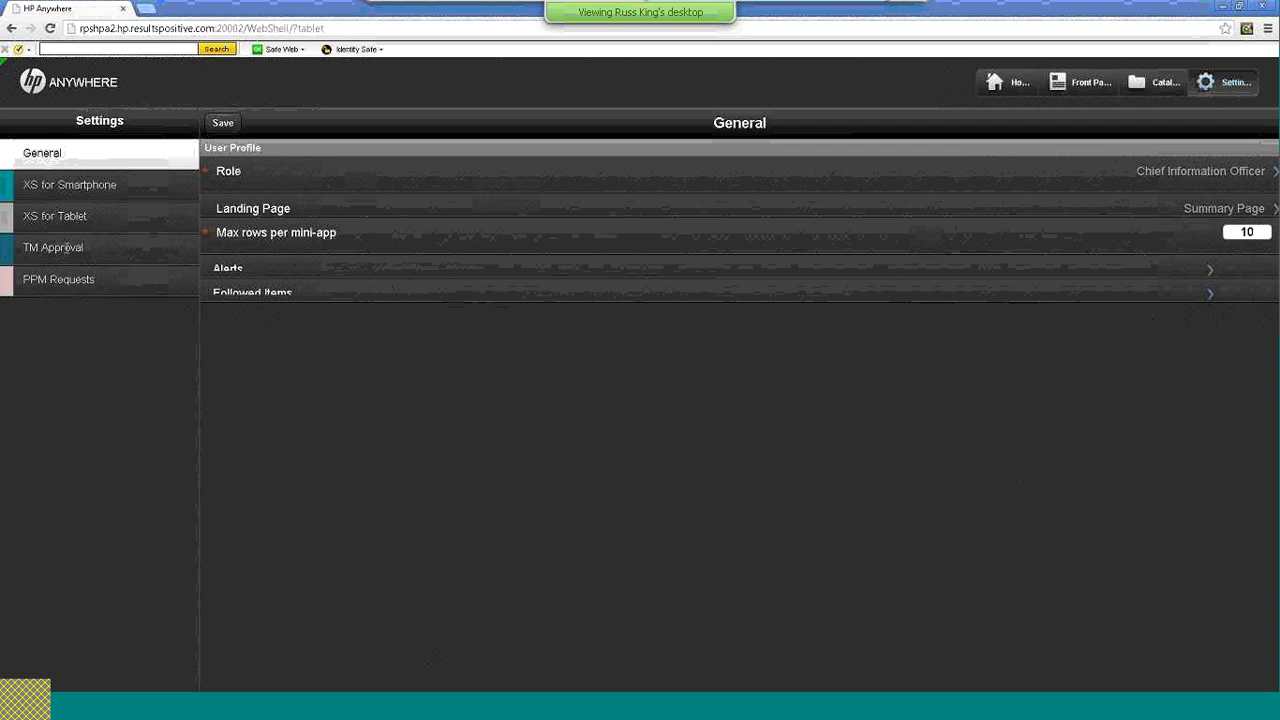
click(95, 252)
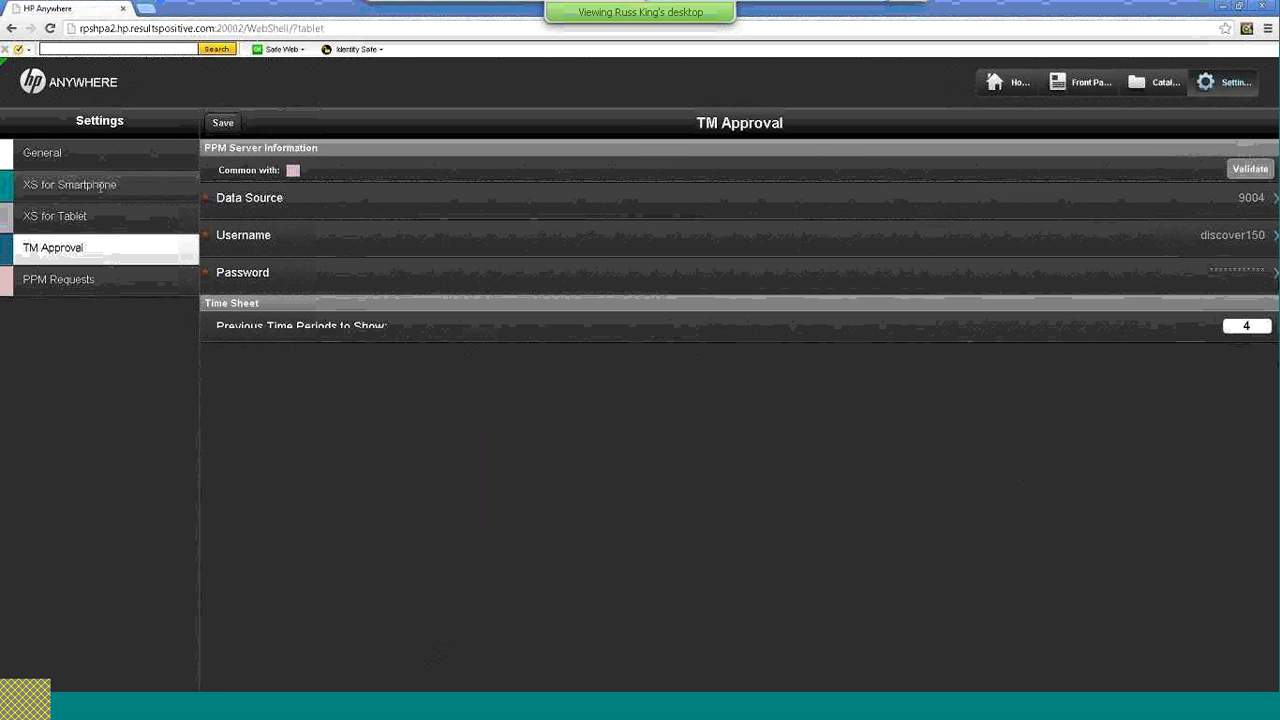
click(100, 187)
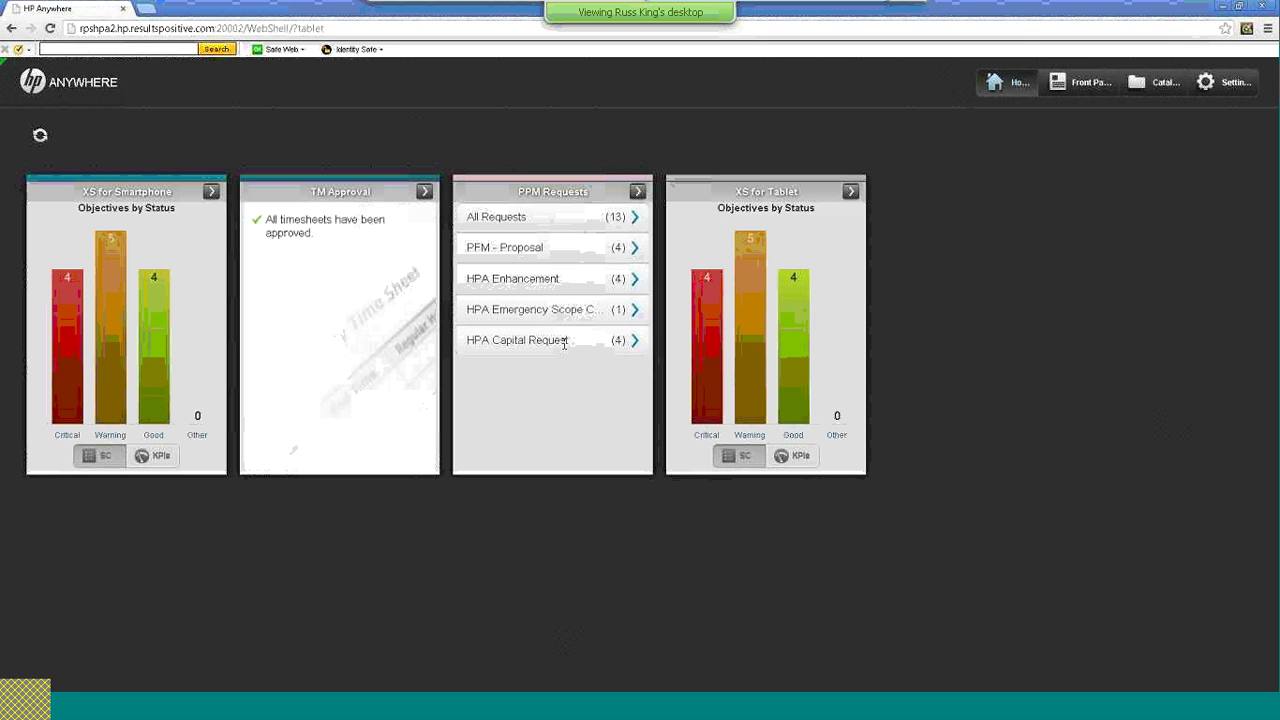
Open the HPA Capital Request list and its Mobile Marketing Campaign request
click(545, 343)
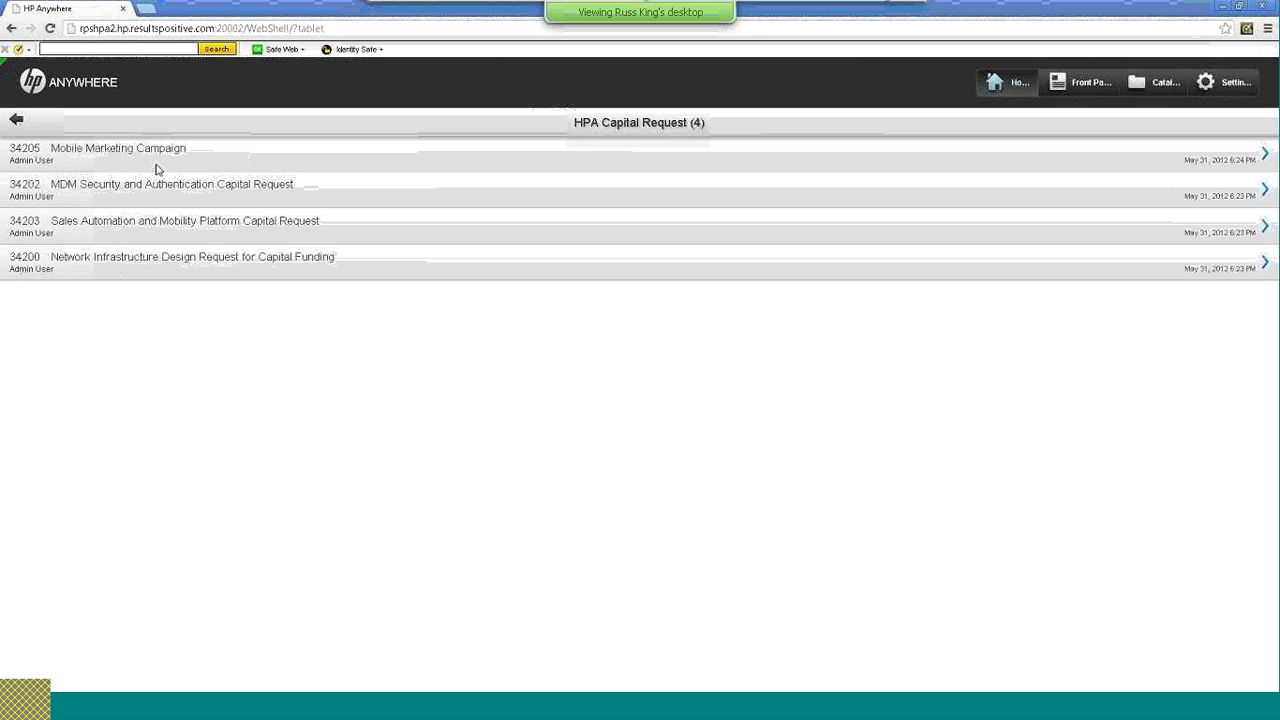
click(176, 150)
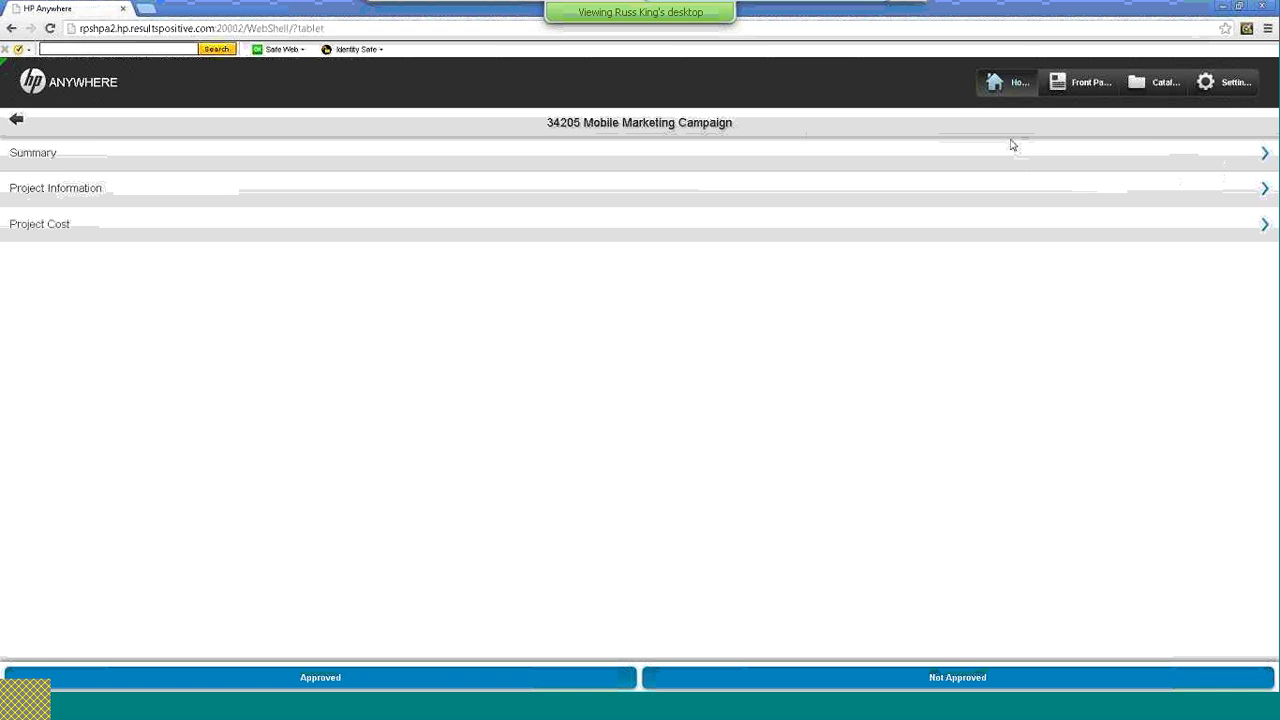
Review request 34205's Summary and Project Information sections, then mark it Approved
click(1264, 155)
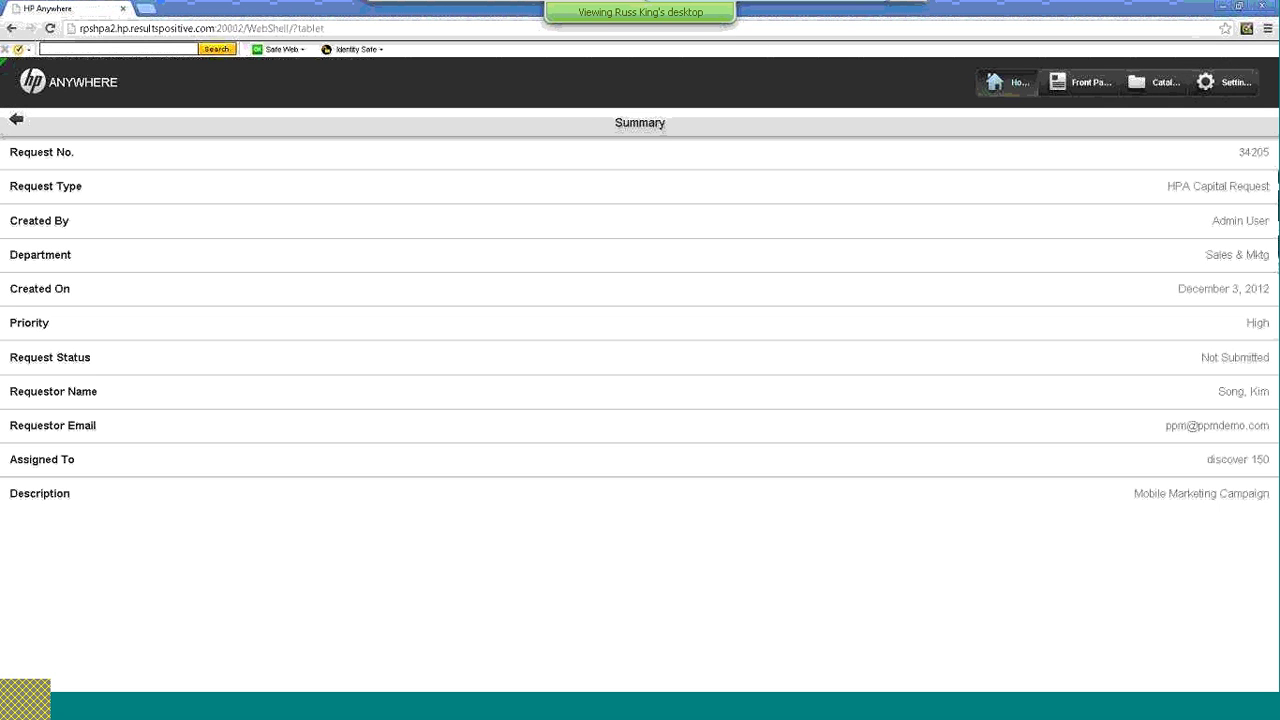
click(15, 122)
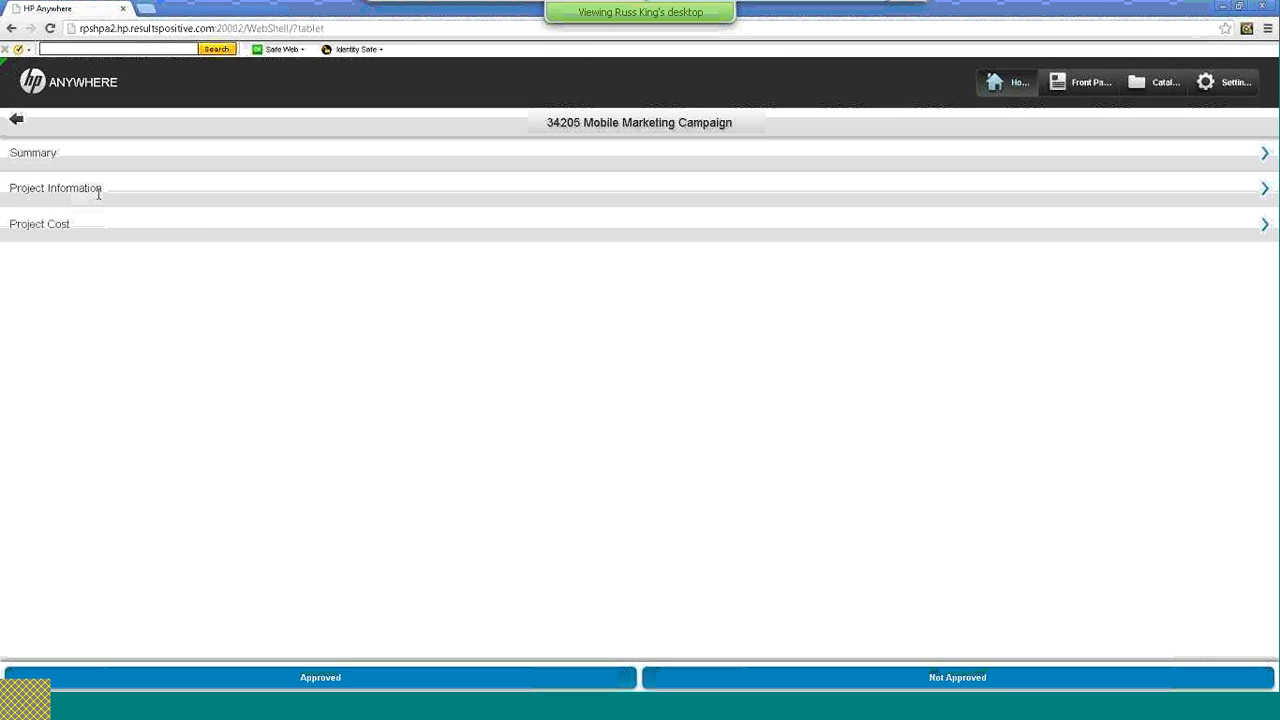
click(100, 189)
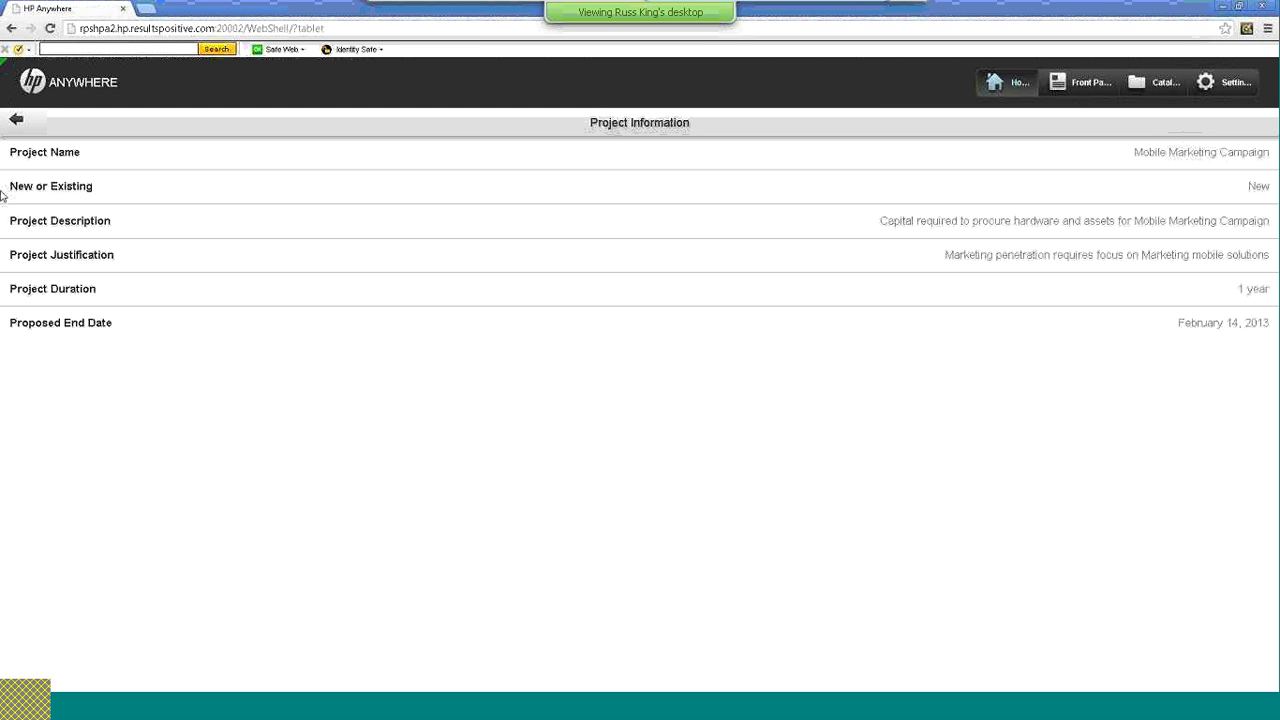
click(16, 122)
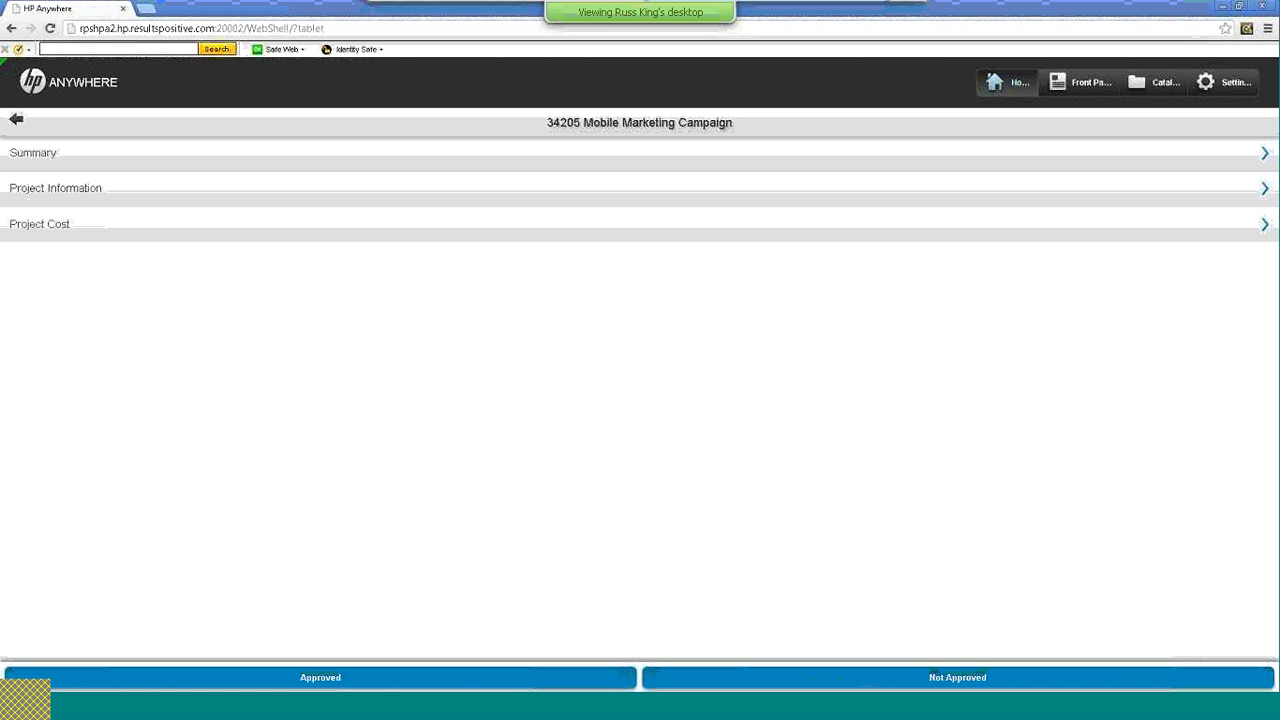
click(368, 686)
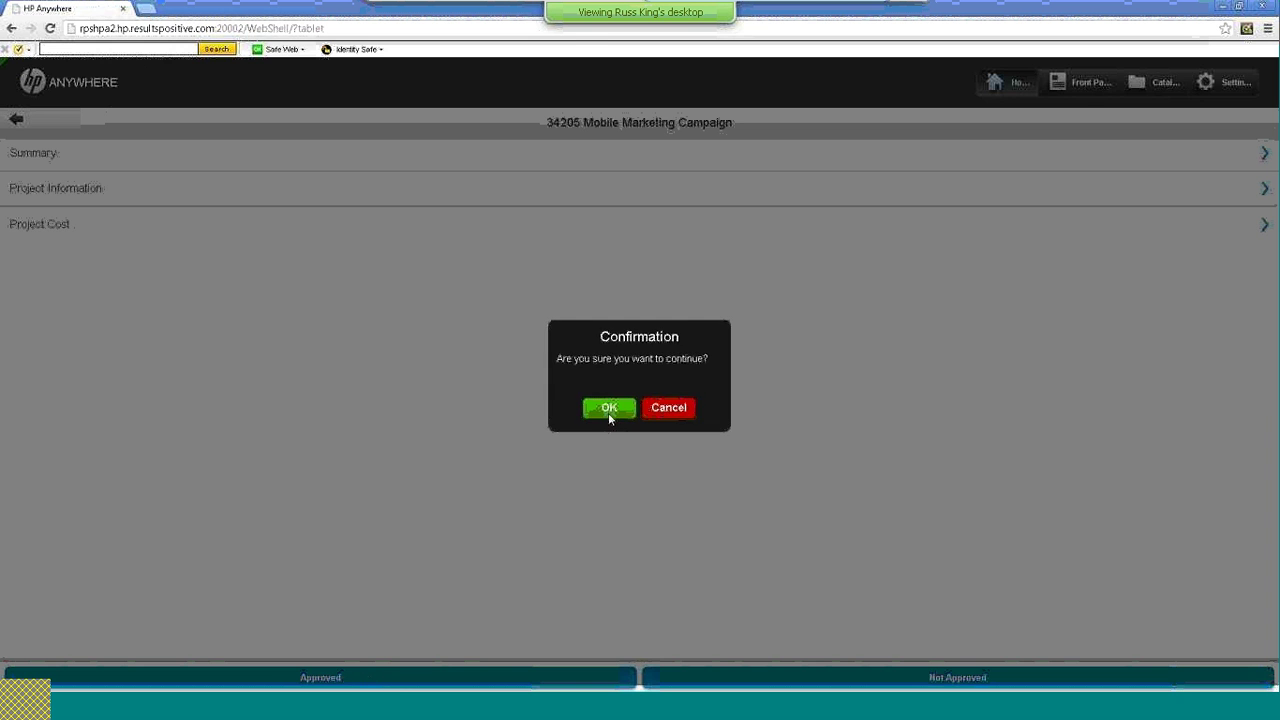
Confirm the approval, dismiss the success message, and go back to the home dashboard
click(608, 408)
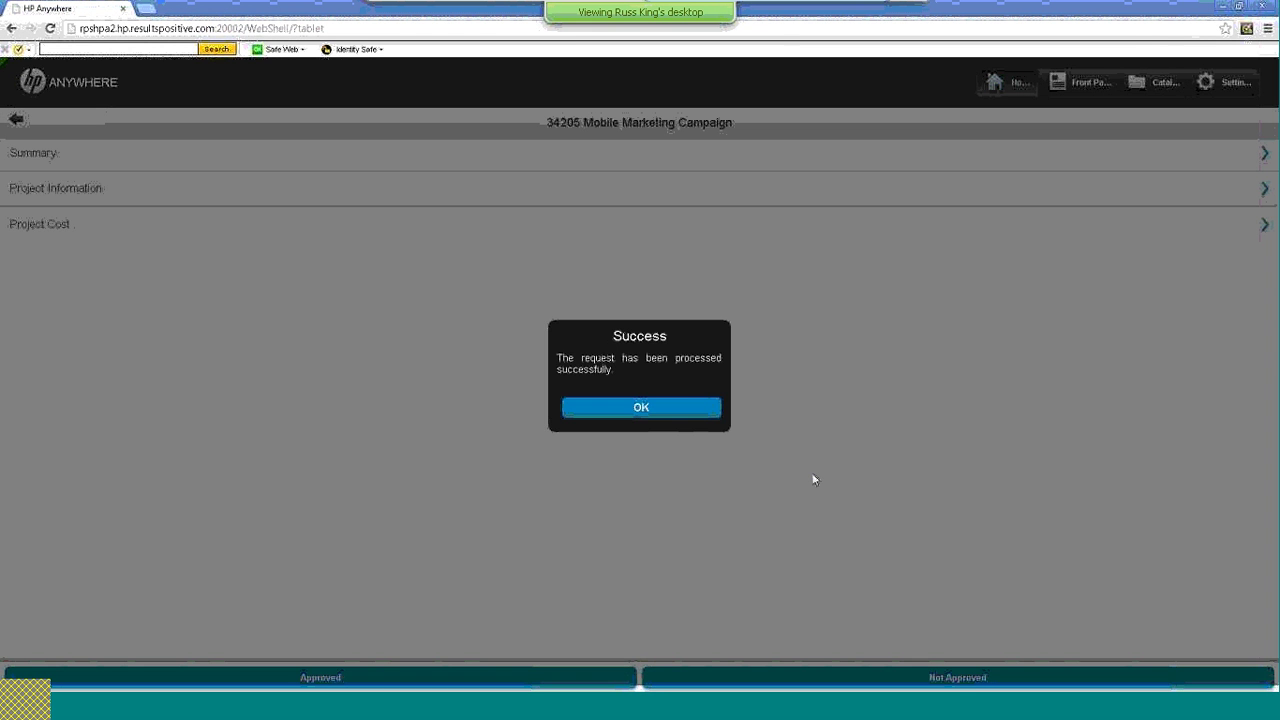
click(652, 411)
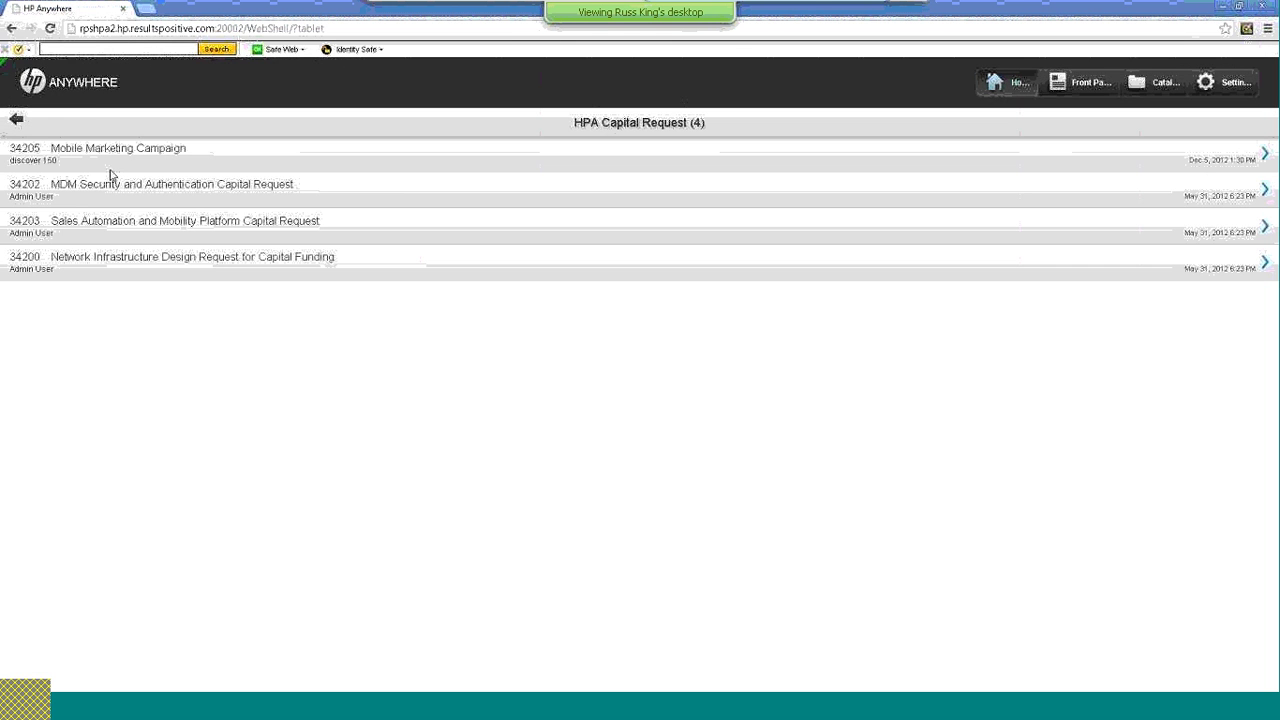
click(18, 120)
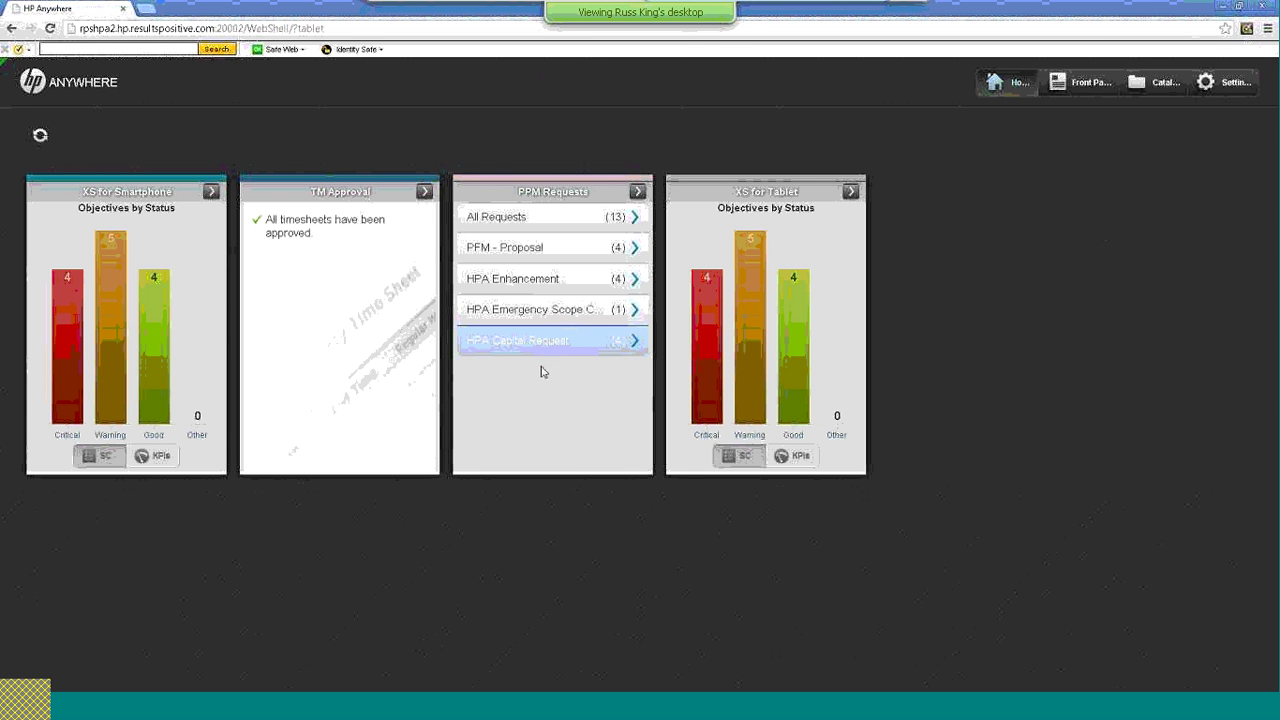
Refresh the dashboard, then open the full XS for Tablet scorecard from its bar chart
click(40, 138)
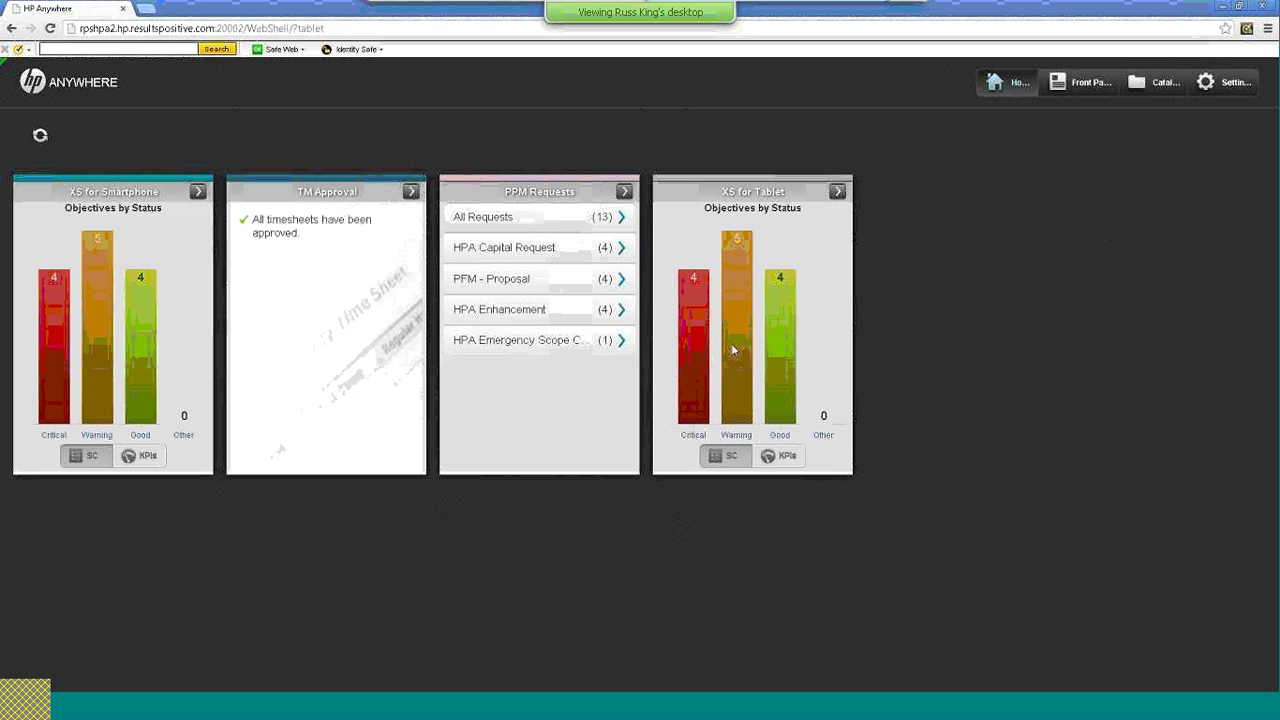
click(734, 349)
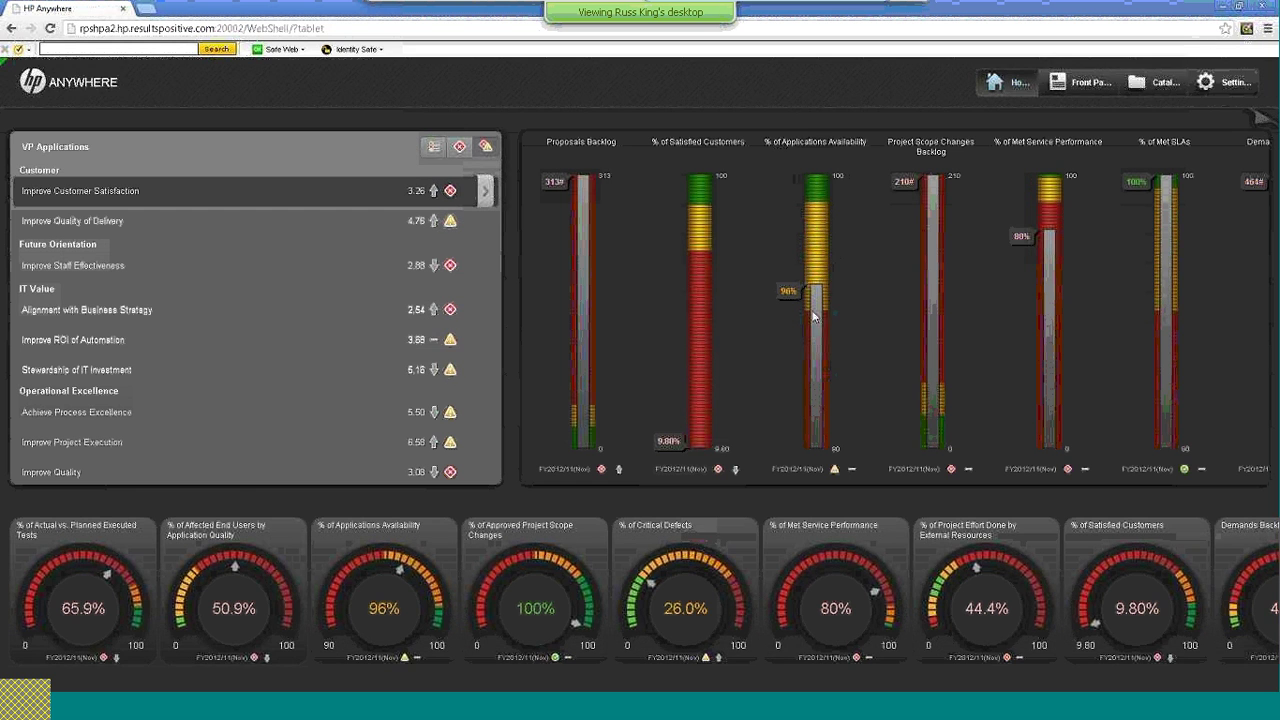
Inspect the % Applications Availability bar and 80% Met Service Performance gauge details
click(818, 272)
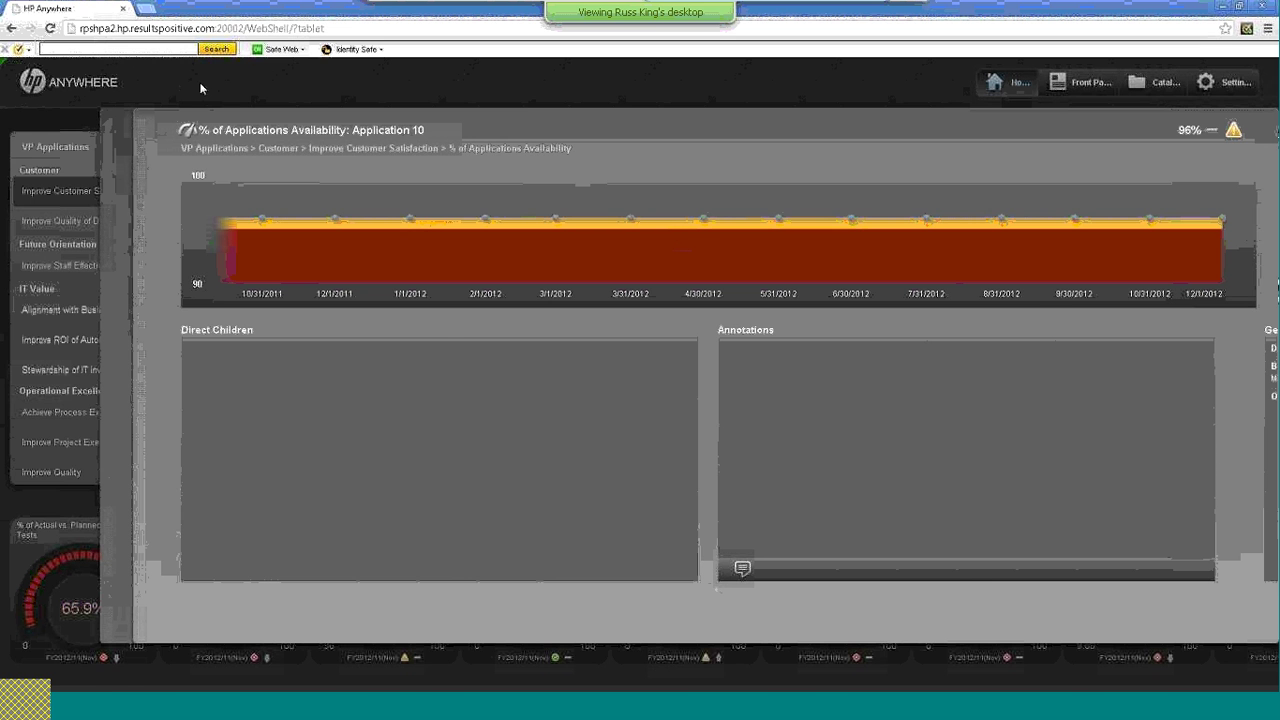
click(166, 86)
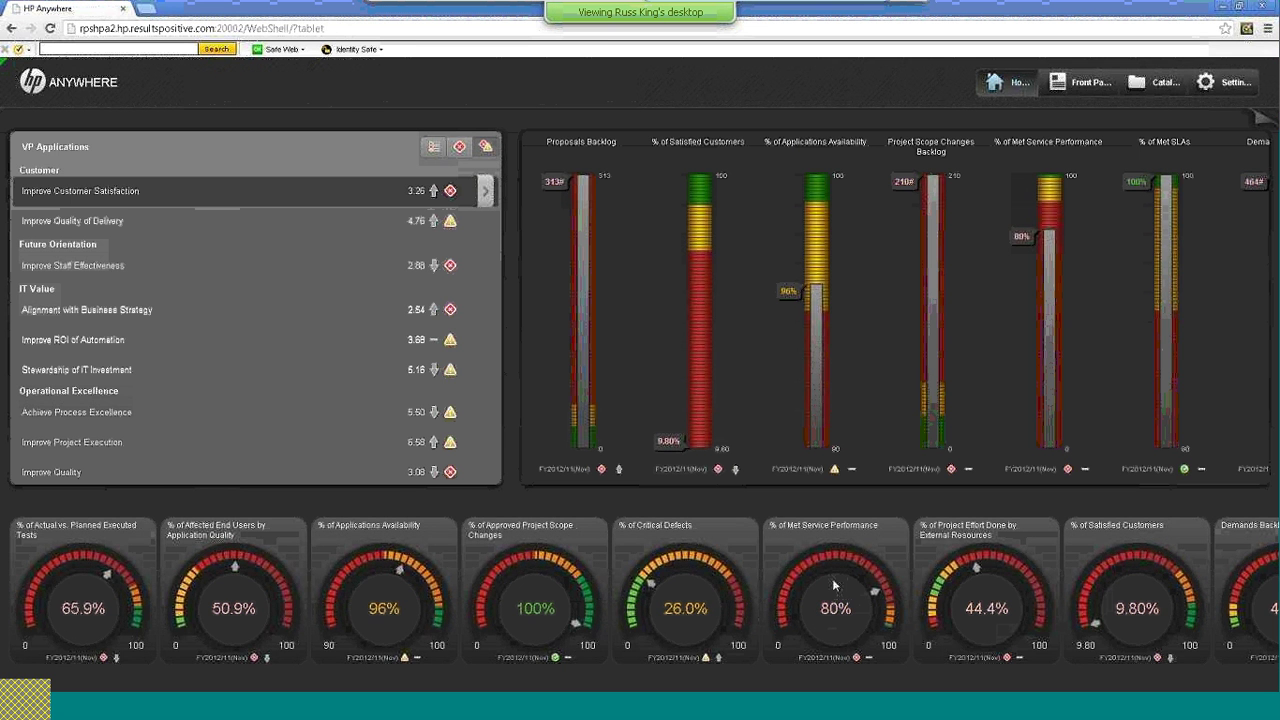
click(832, 578)
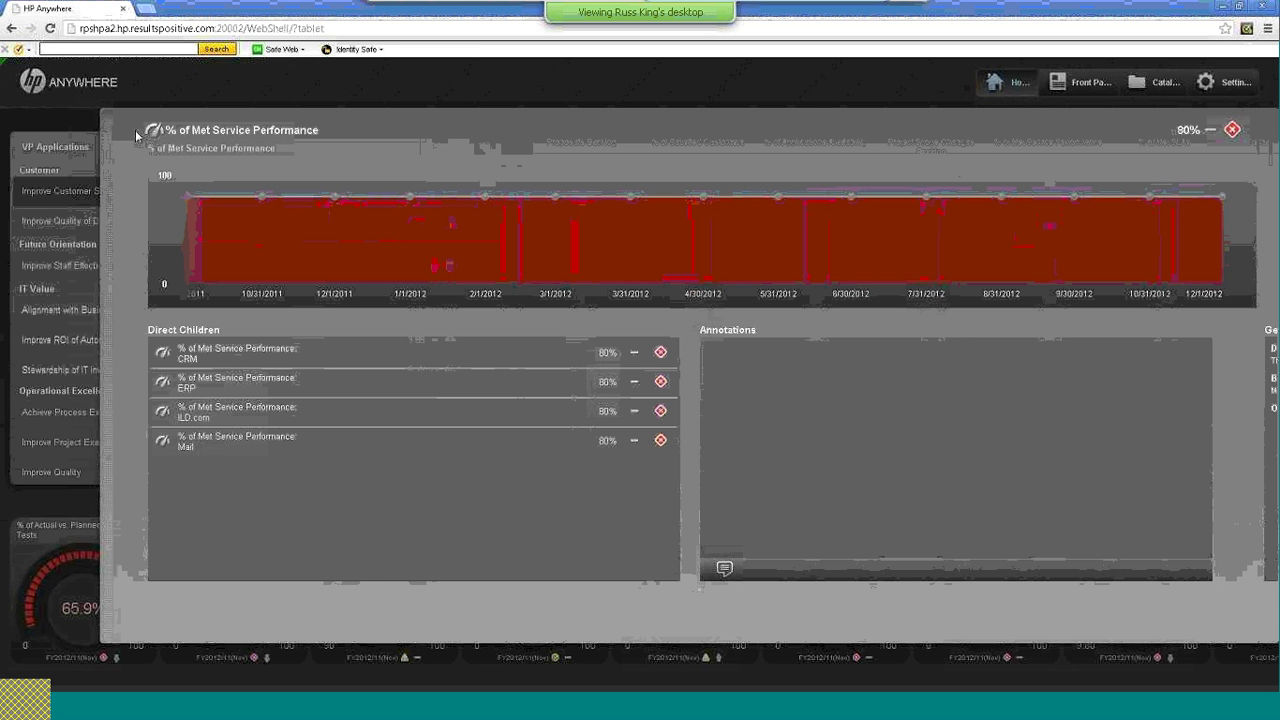
click(186, 98)
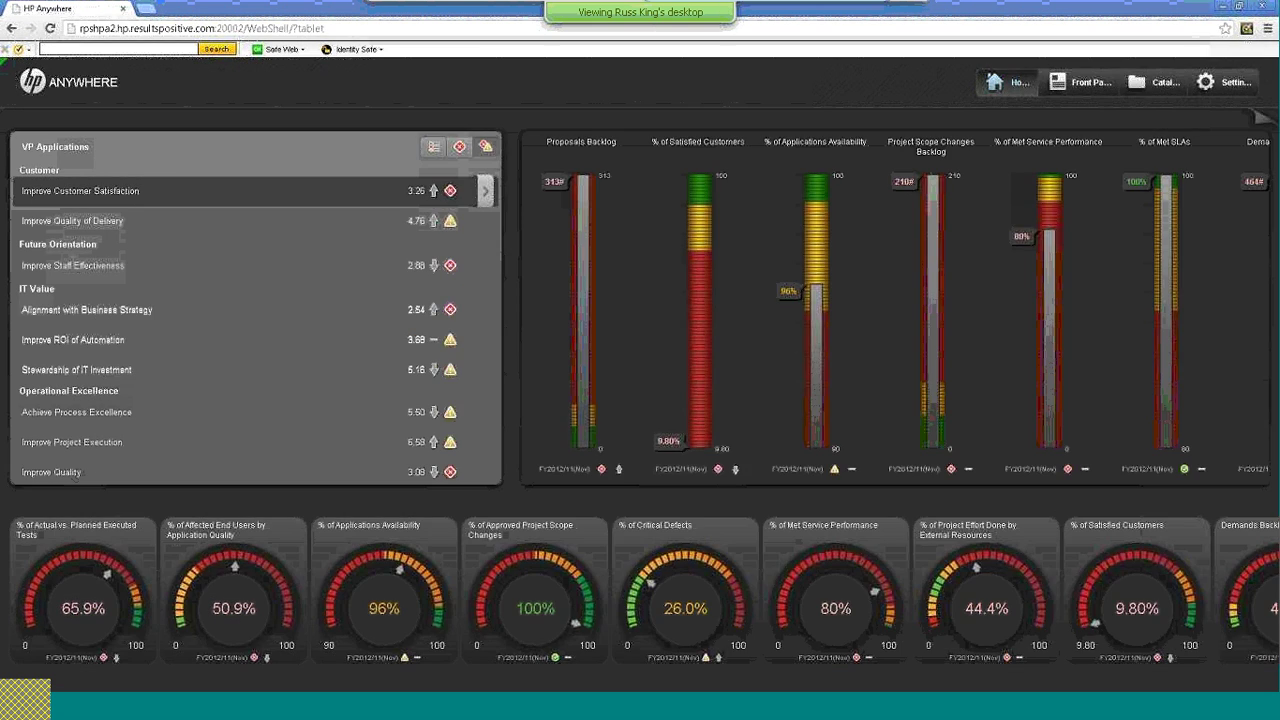
Chart Improve Staff Effectiveness, then Achieve Process Excellence KPIs (79% authorized tests, 50.5% reviewed requirements)
click(295, 268)
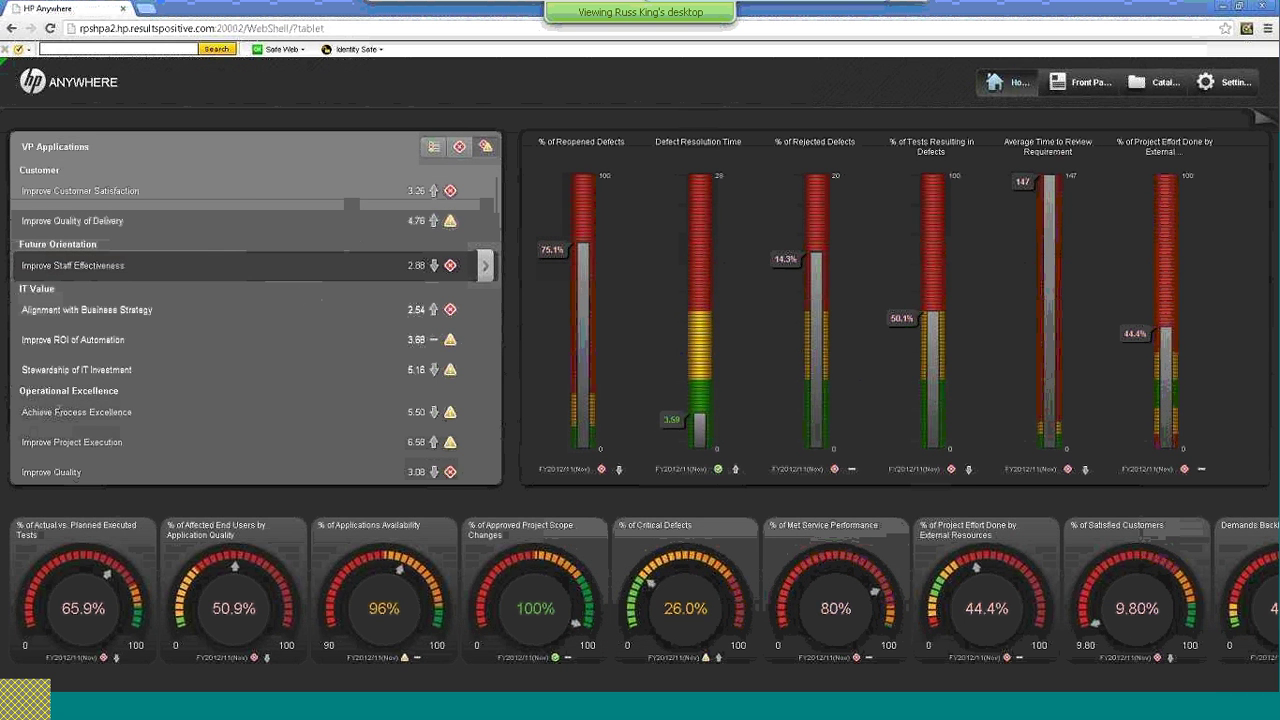
click(296, 422)
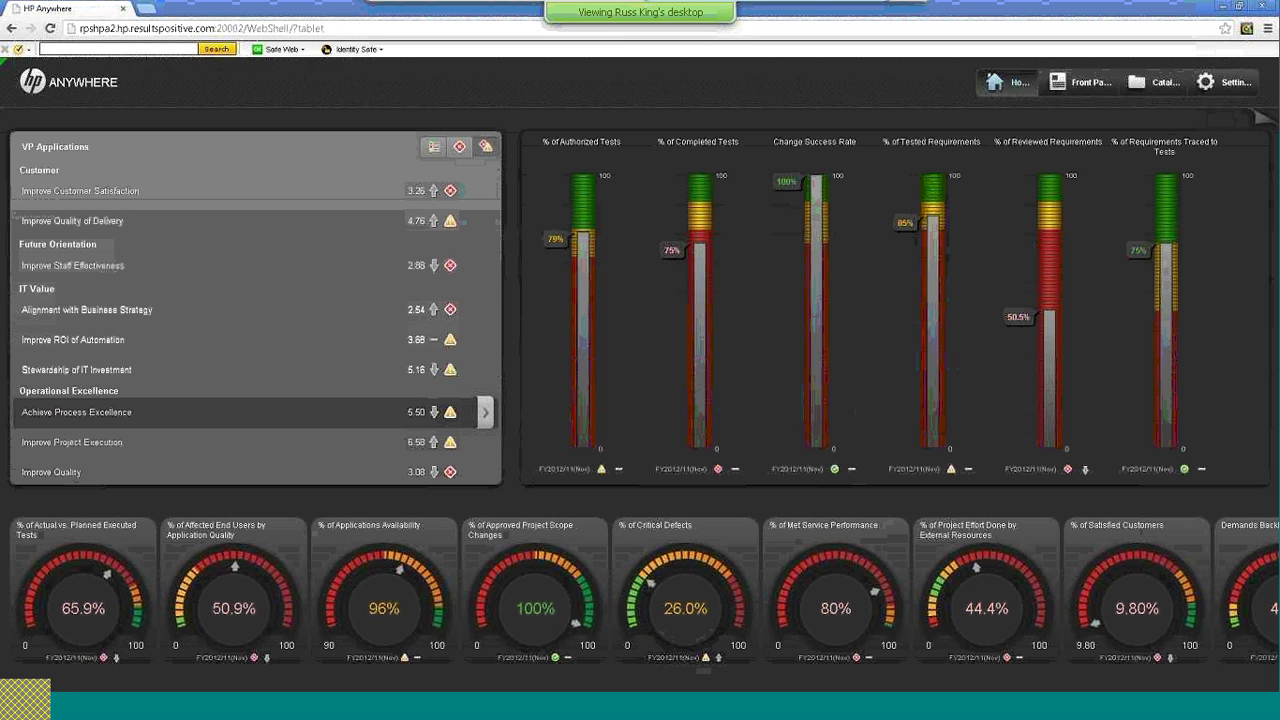
In the Administrator Console, show TM Approval's data source: port 9004, http, basic authentication
key(alt+Tab)
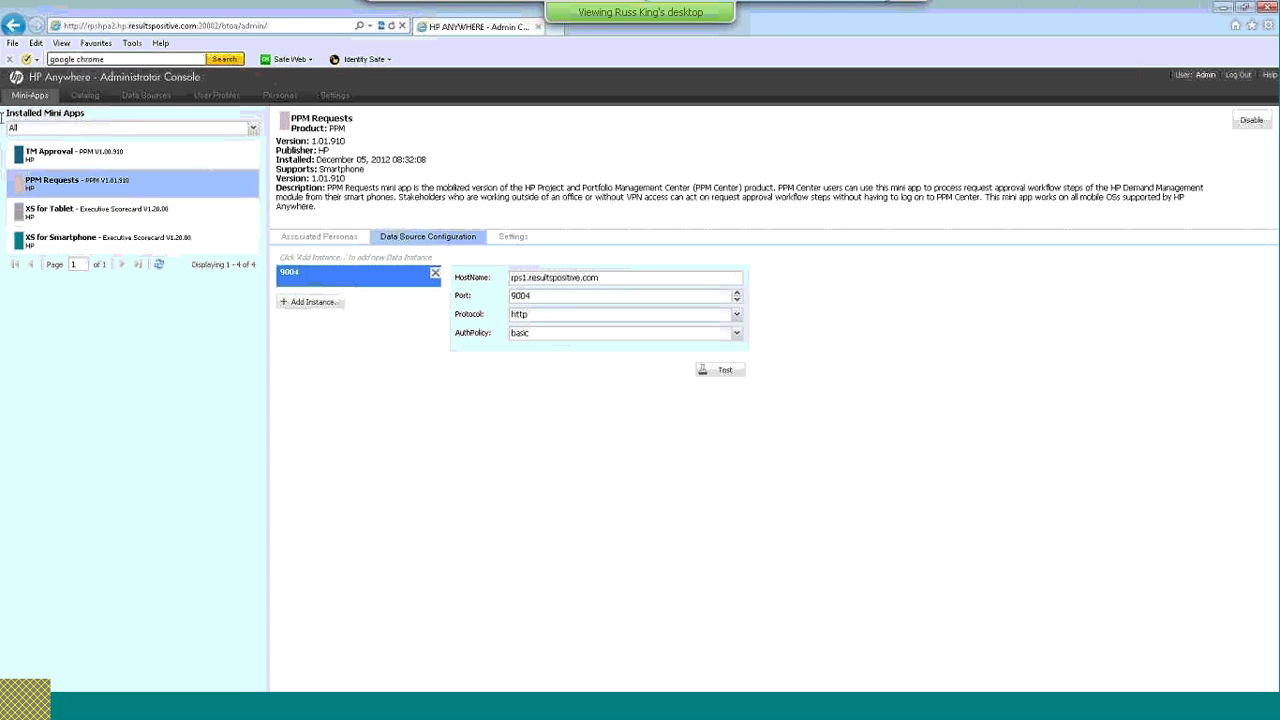
click(53, 164)
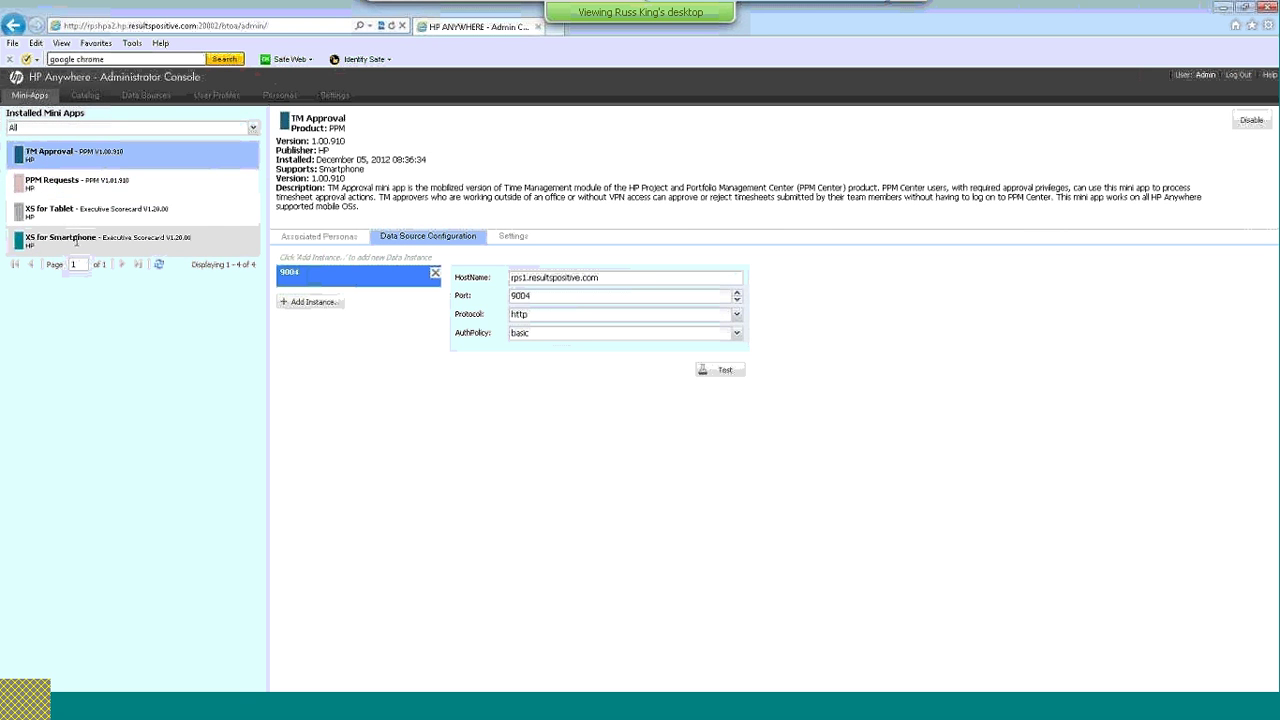
Browse catalog details for BSM APM, BSM Service Health, IT Financial Management for Tablets and ALM Defect Management
click(85, 95)
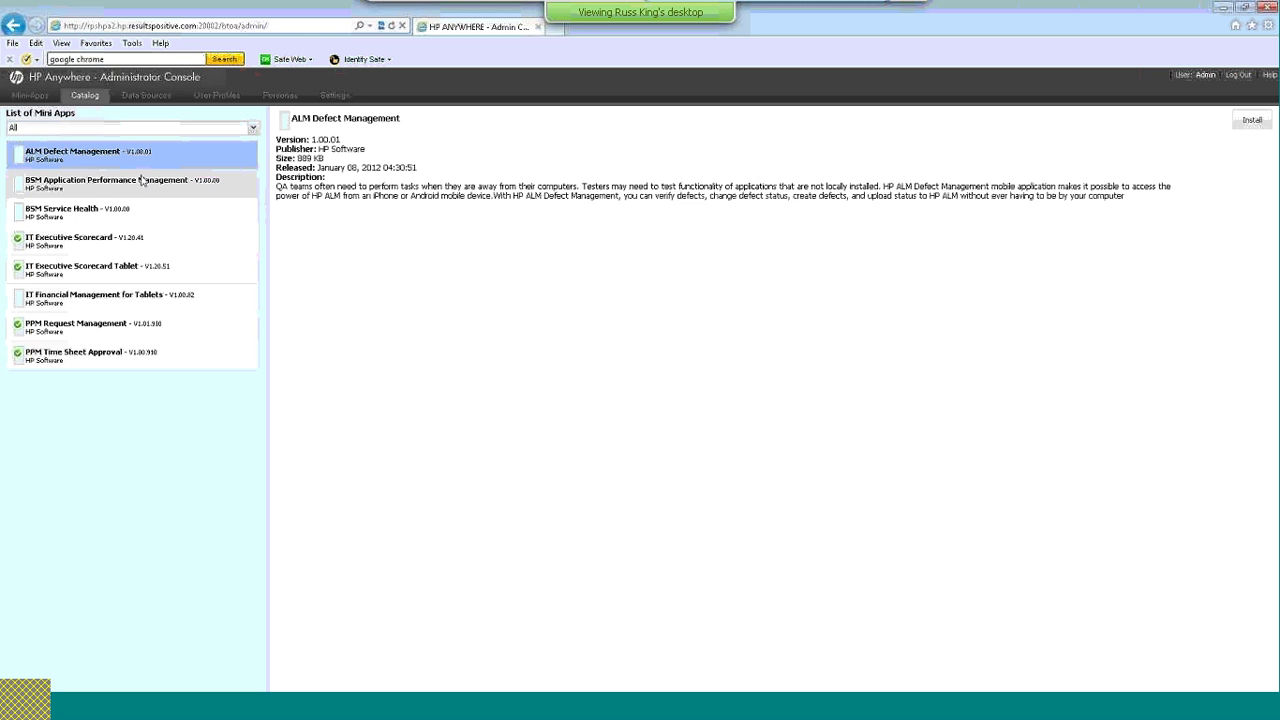
click(178, 181)
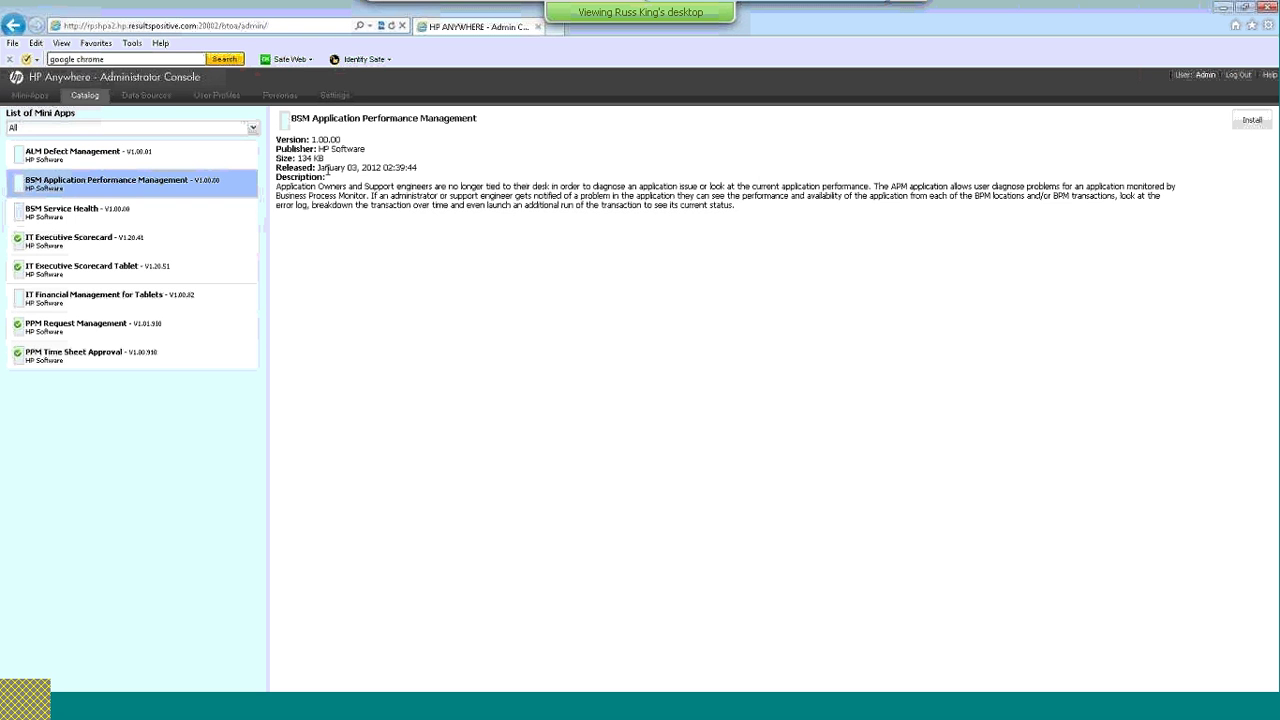
click(107, 210)
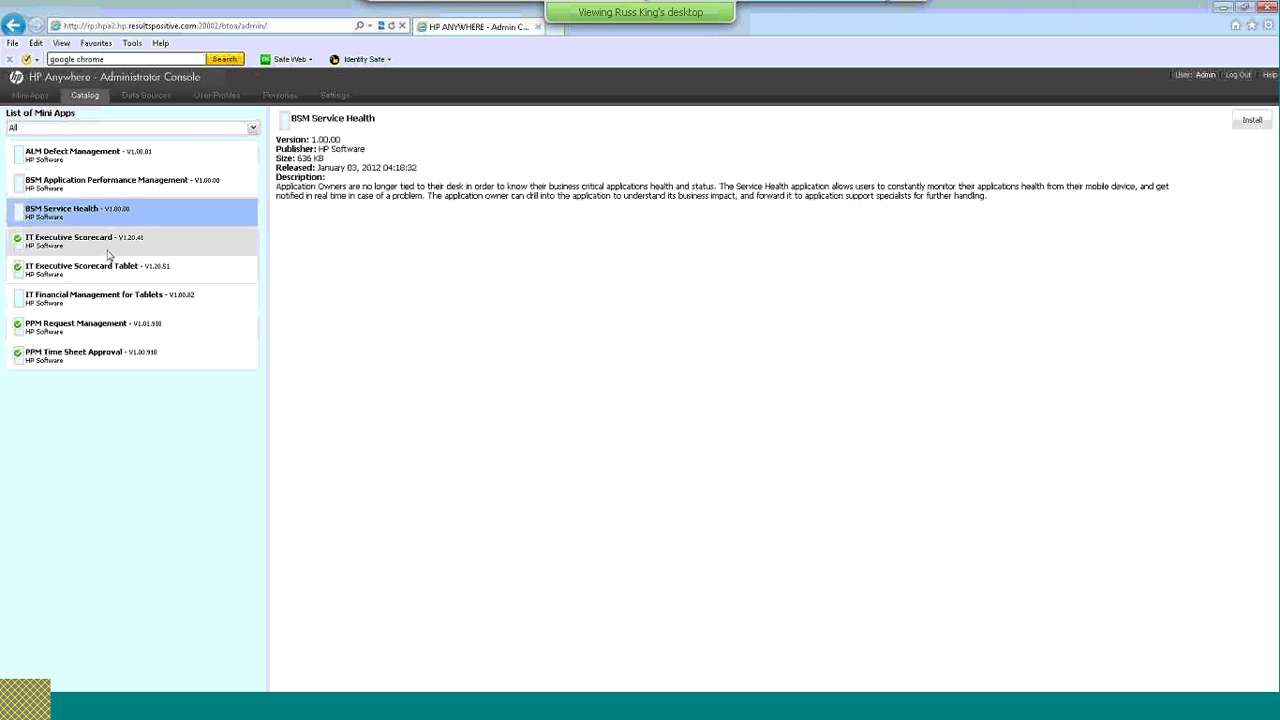
click(108, 298)
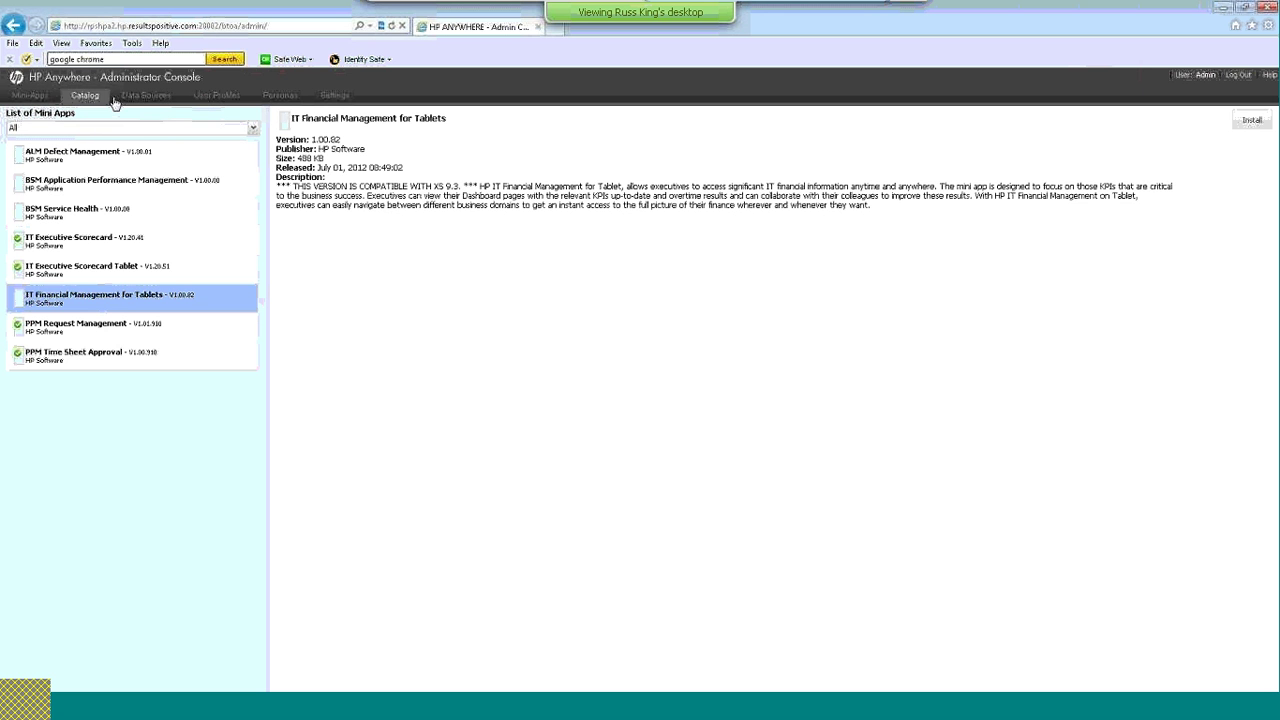
click(85, 152)
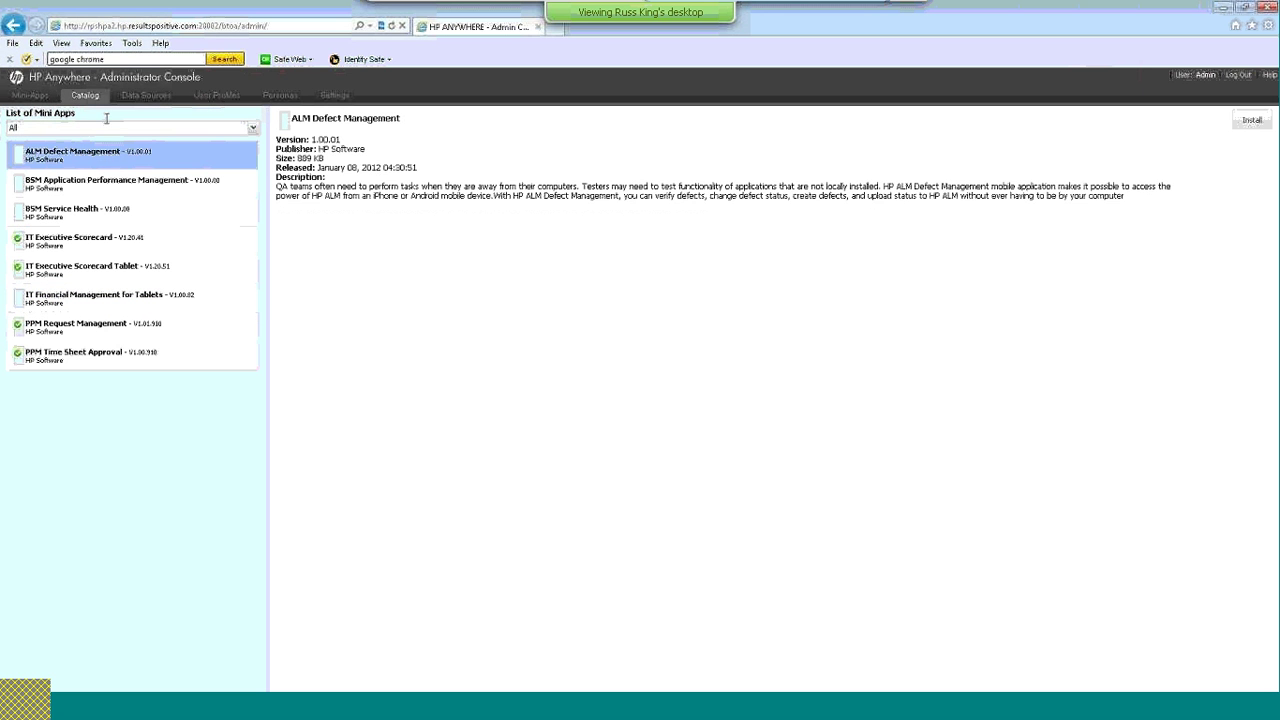
click(105, 181)
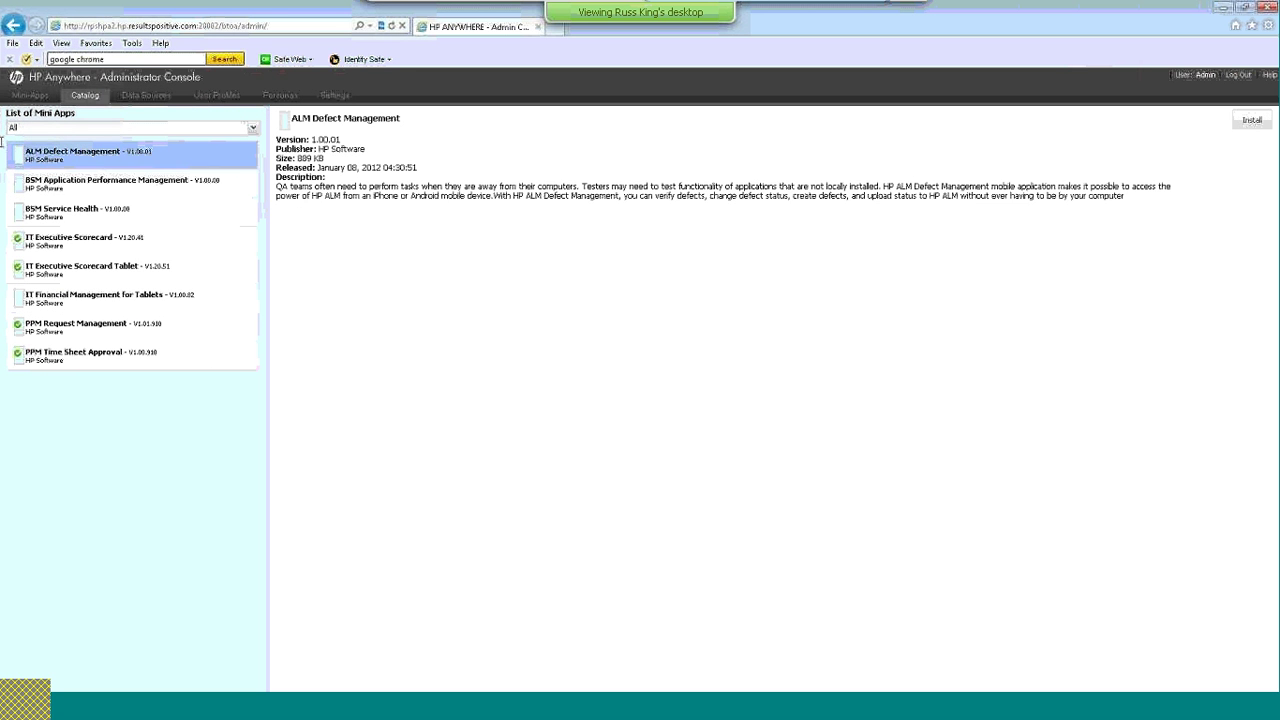
View the Data Sources list, then select the demo profile under User Profiles
click(125, 98)
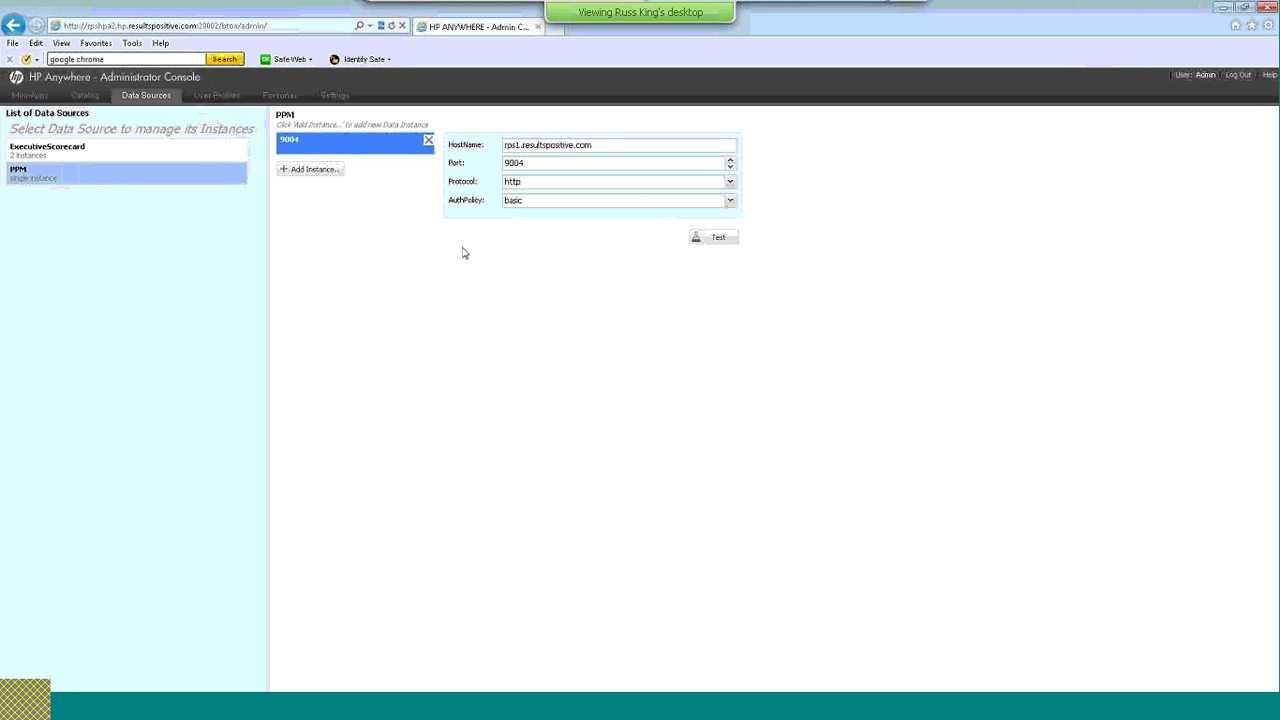
click(226, 100)
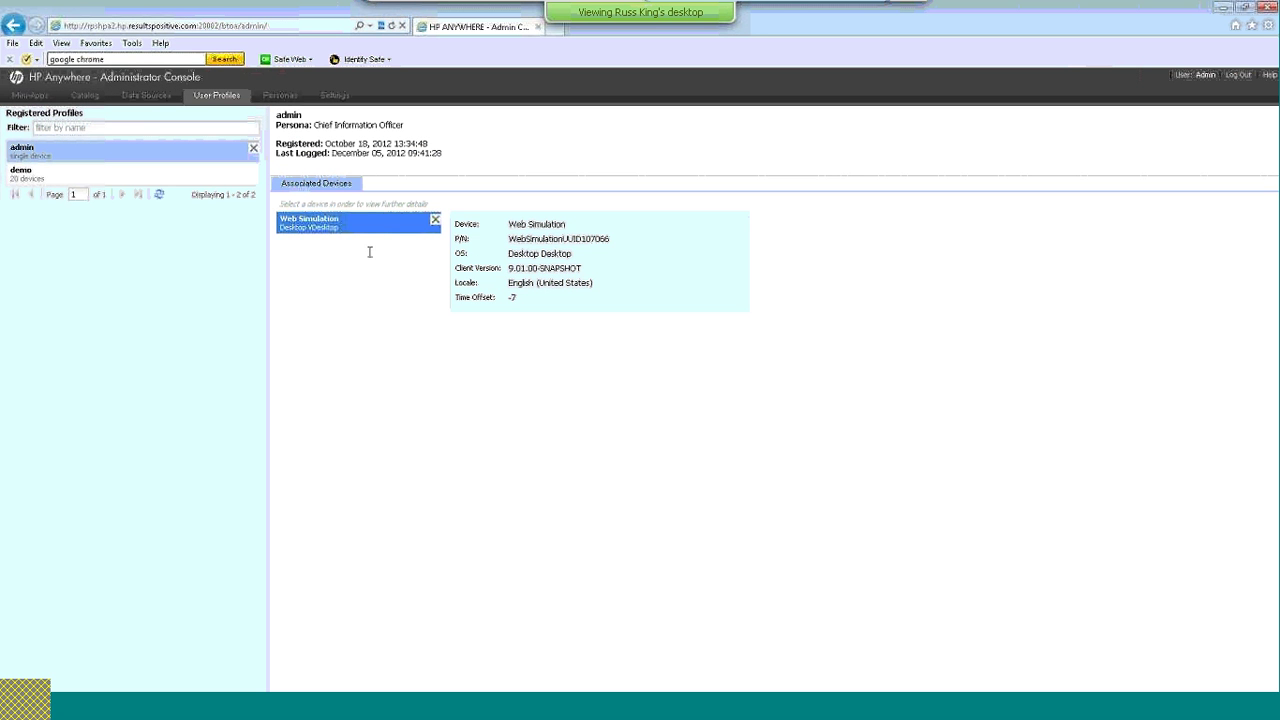
click(66, 174)
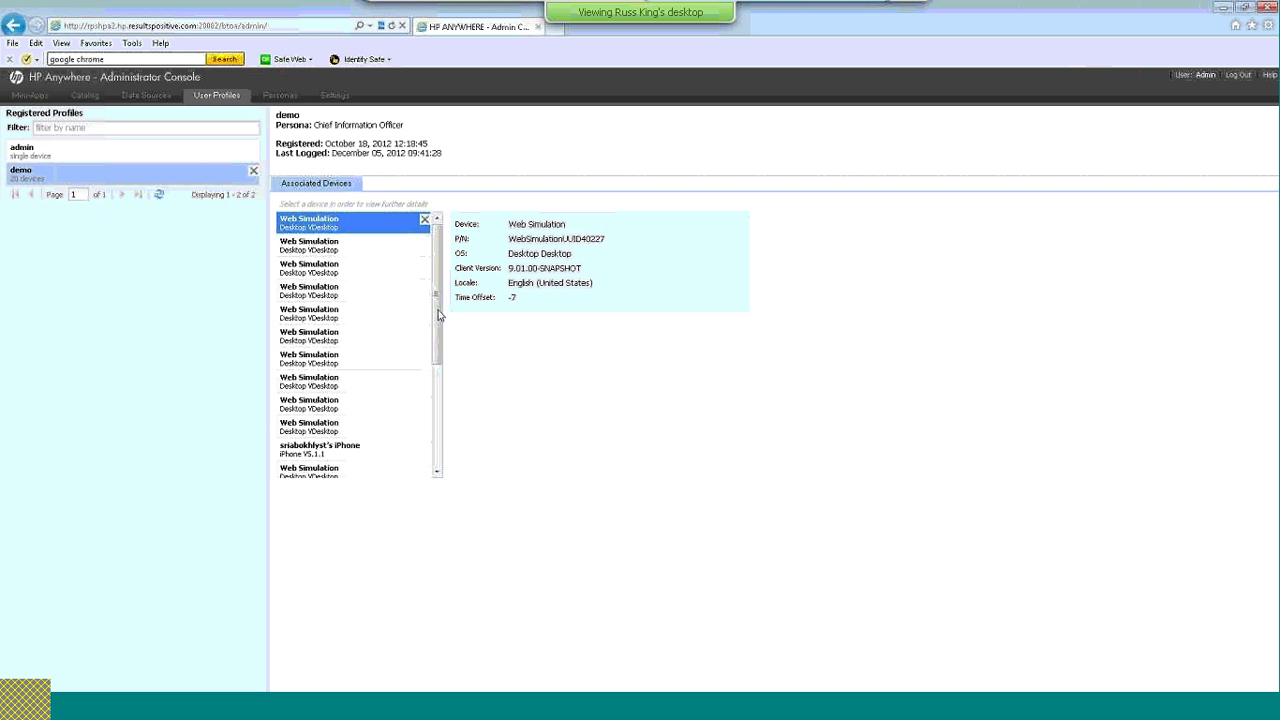
Scroll the profile's 20 devices and show the iPhone running 6.0.1
scroll(430, 404, down, 3)
drag(430, 404, 450, 302)
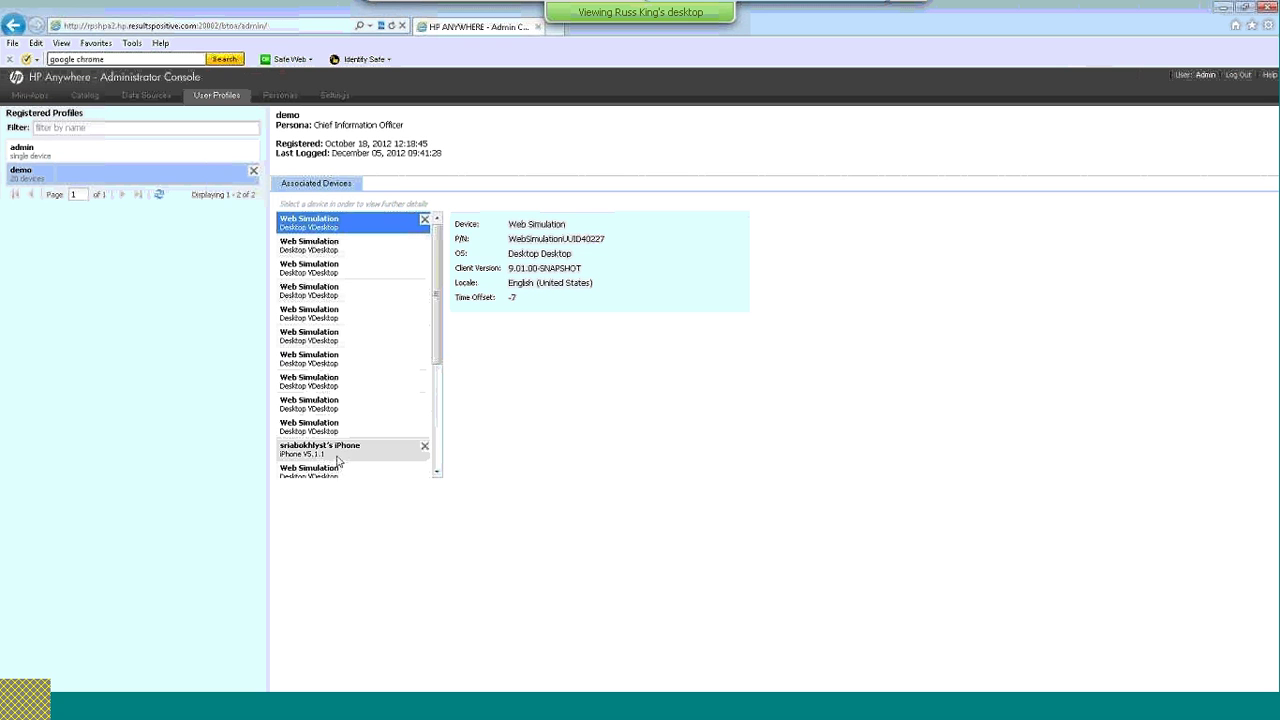
click(436, 472)
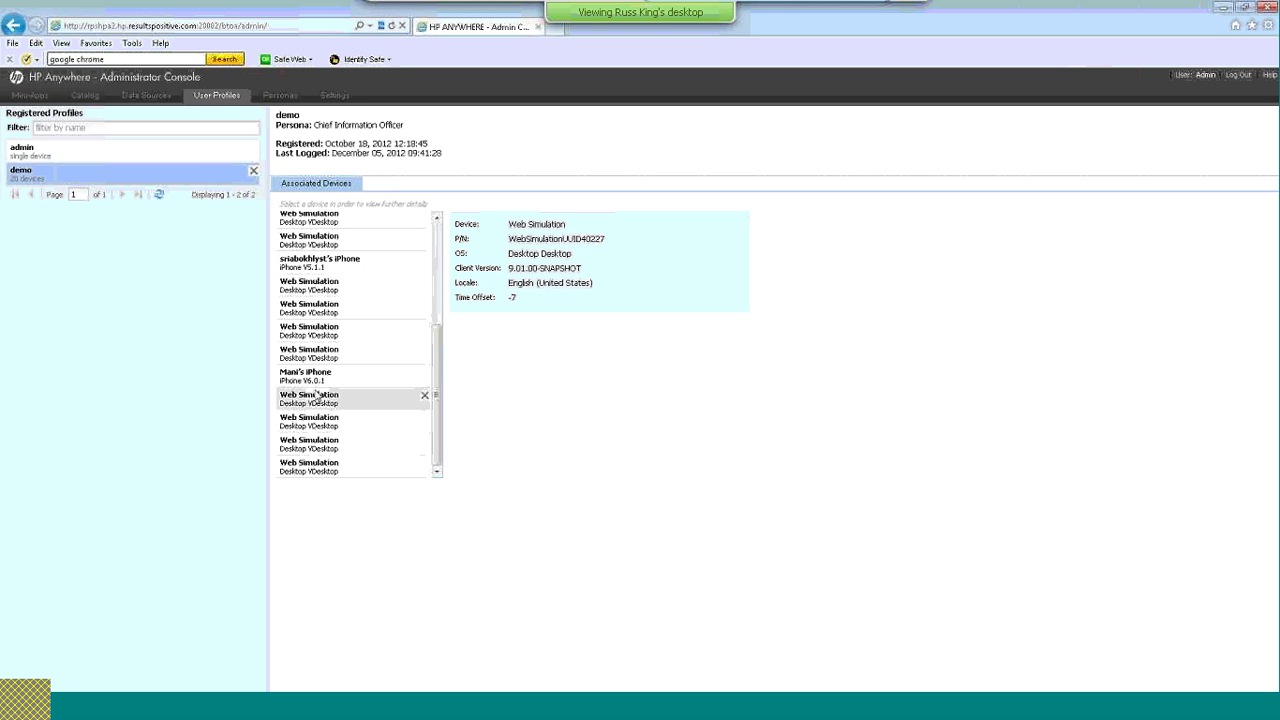
click(340, 376)
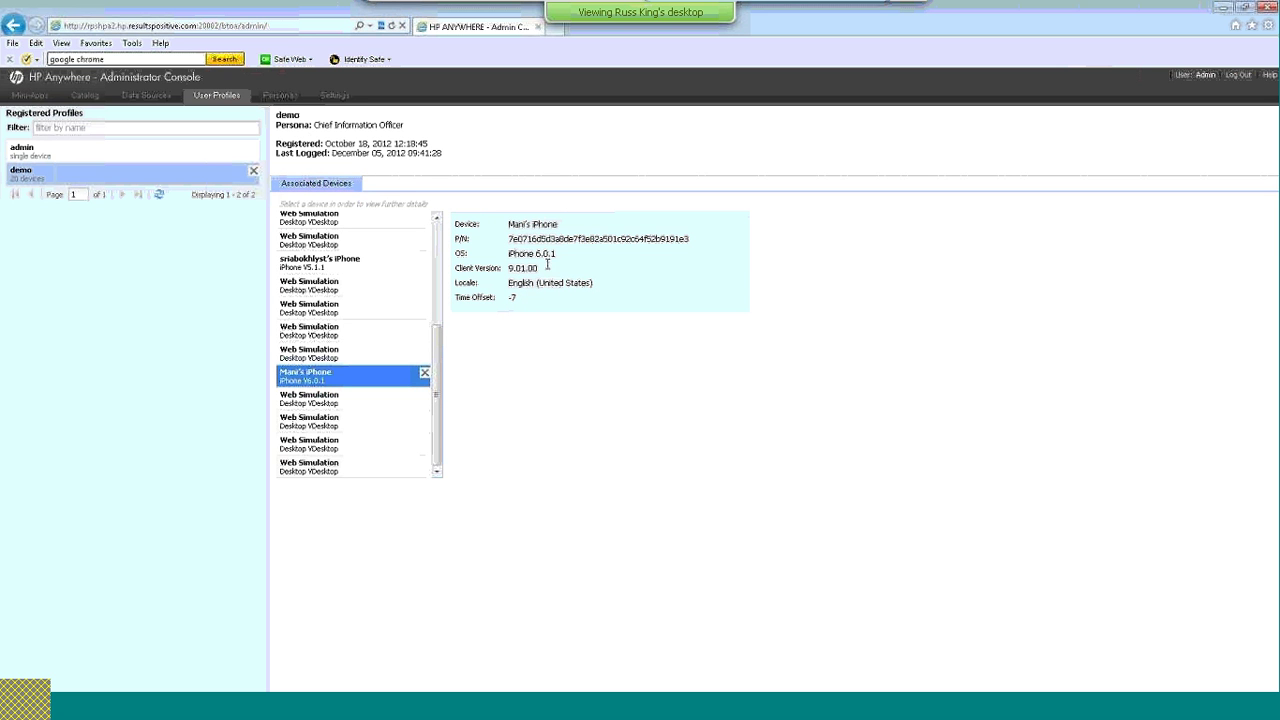
Browse the CIO, DEVELOPER and PMO personas, then show General settings (30-minute alerts, Client Offline Mode True)
click(283, 97)
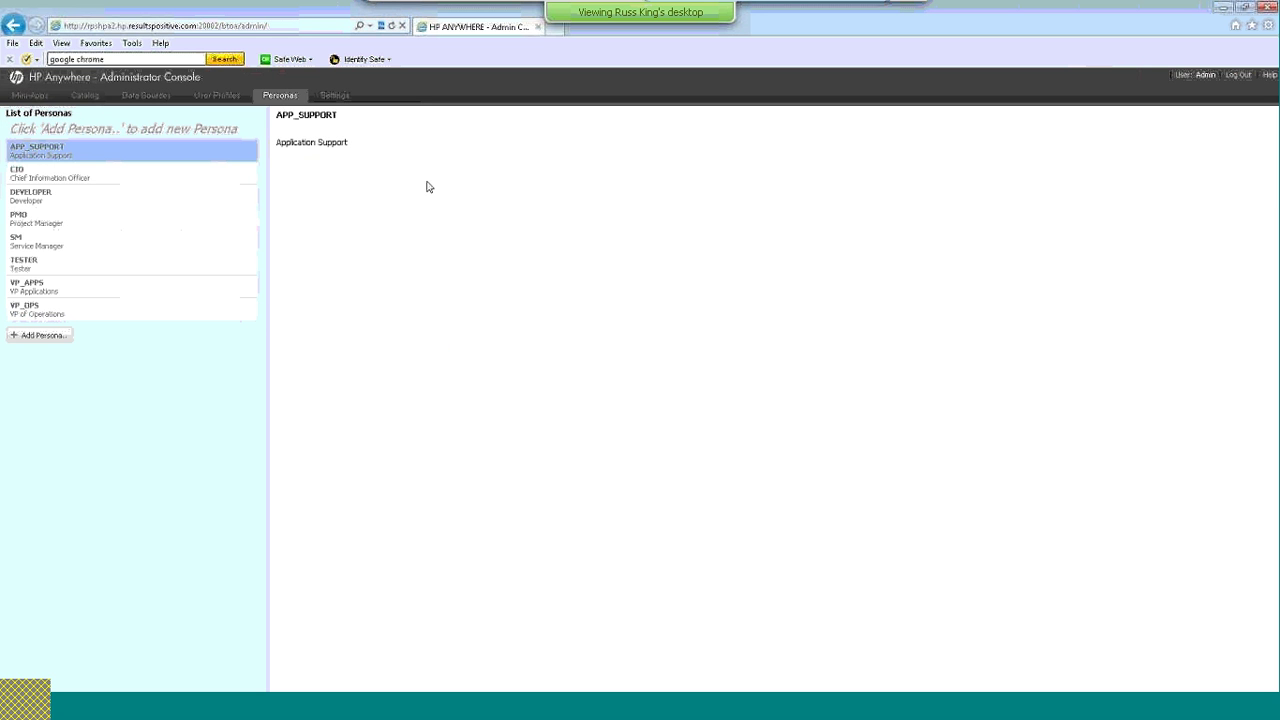
click(71, 176)
click(86, 196)
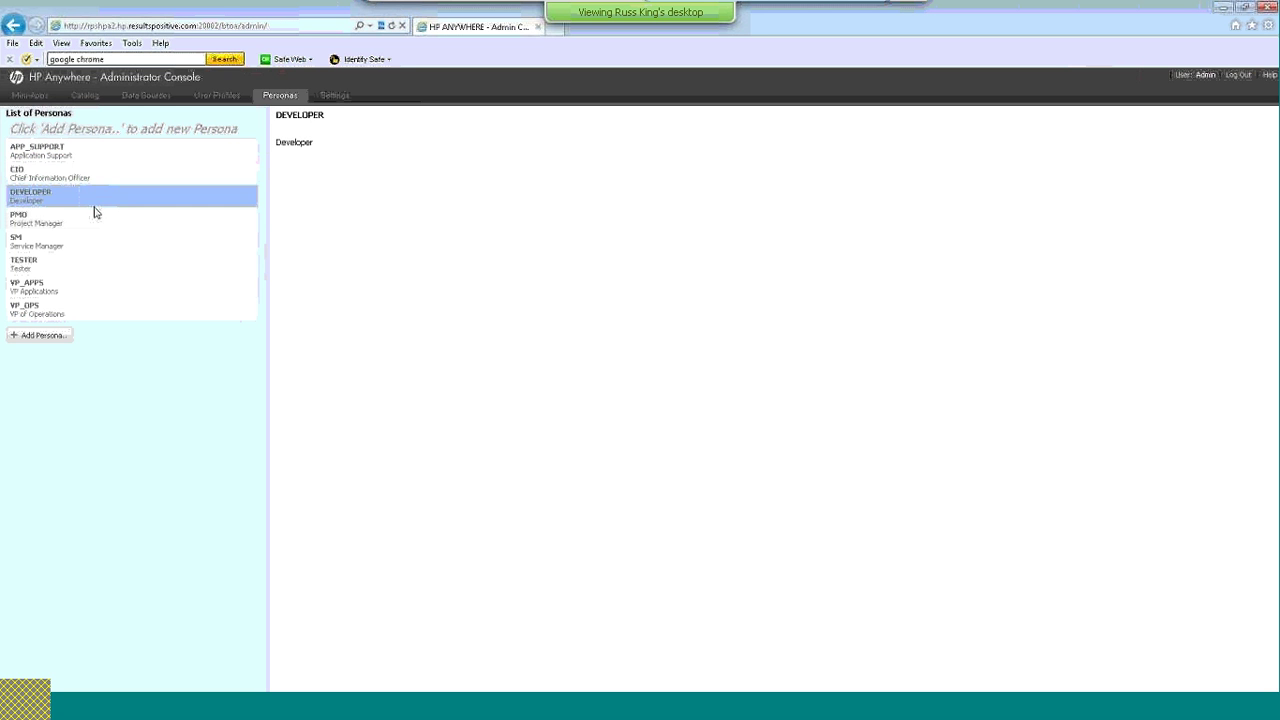
click(94, 220)
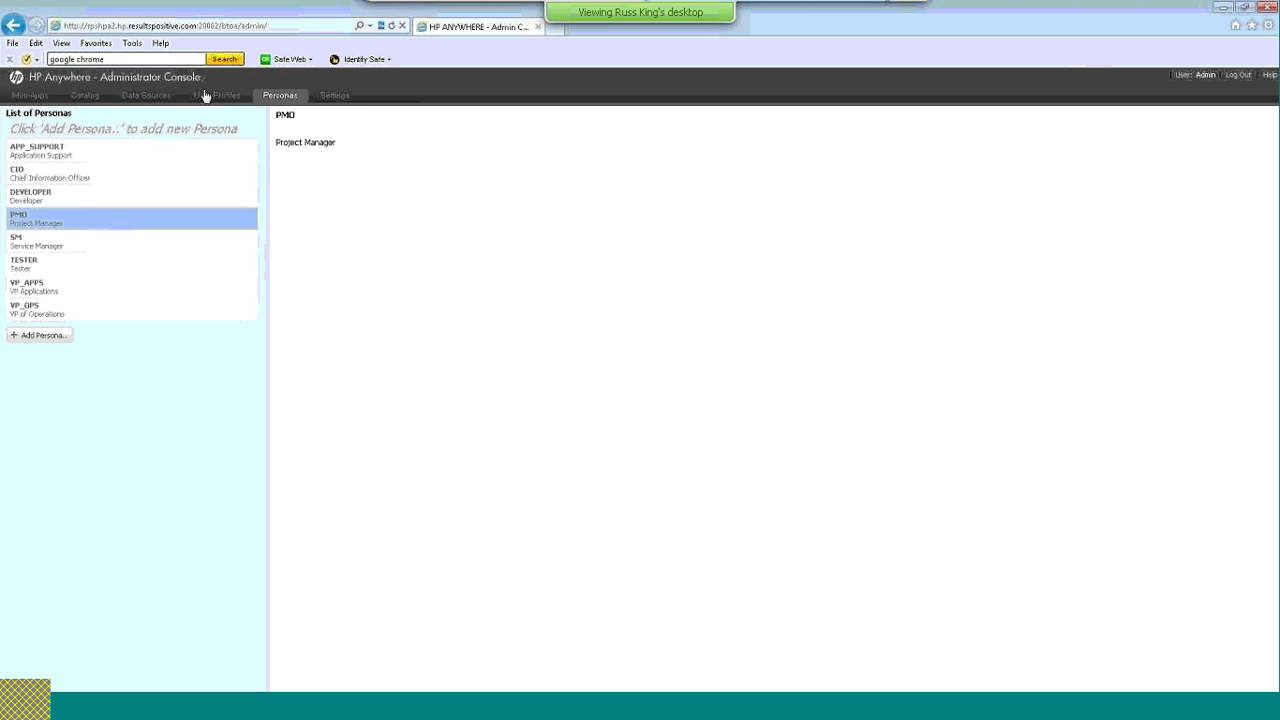
click(334, 96)
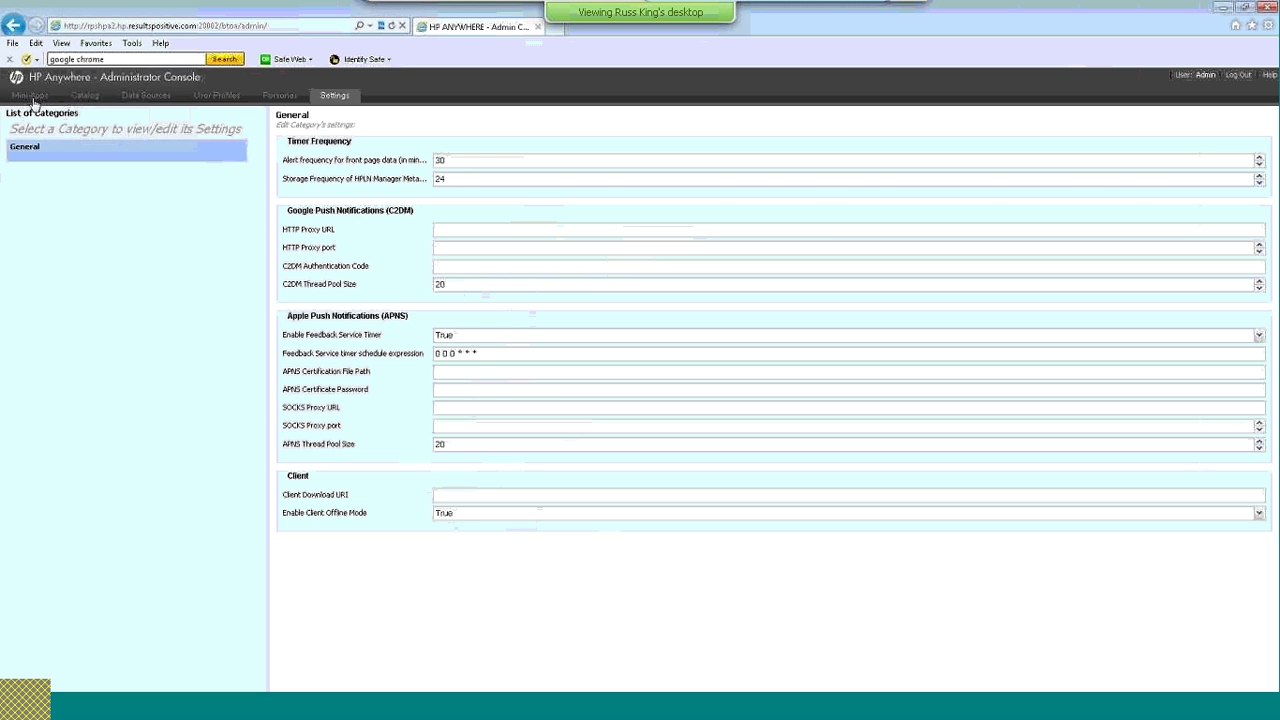
Compare TM Approval's associated personas and 9004 data source configuration, then return to PowerPoint
click(33, 101)
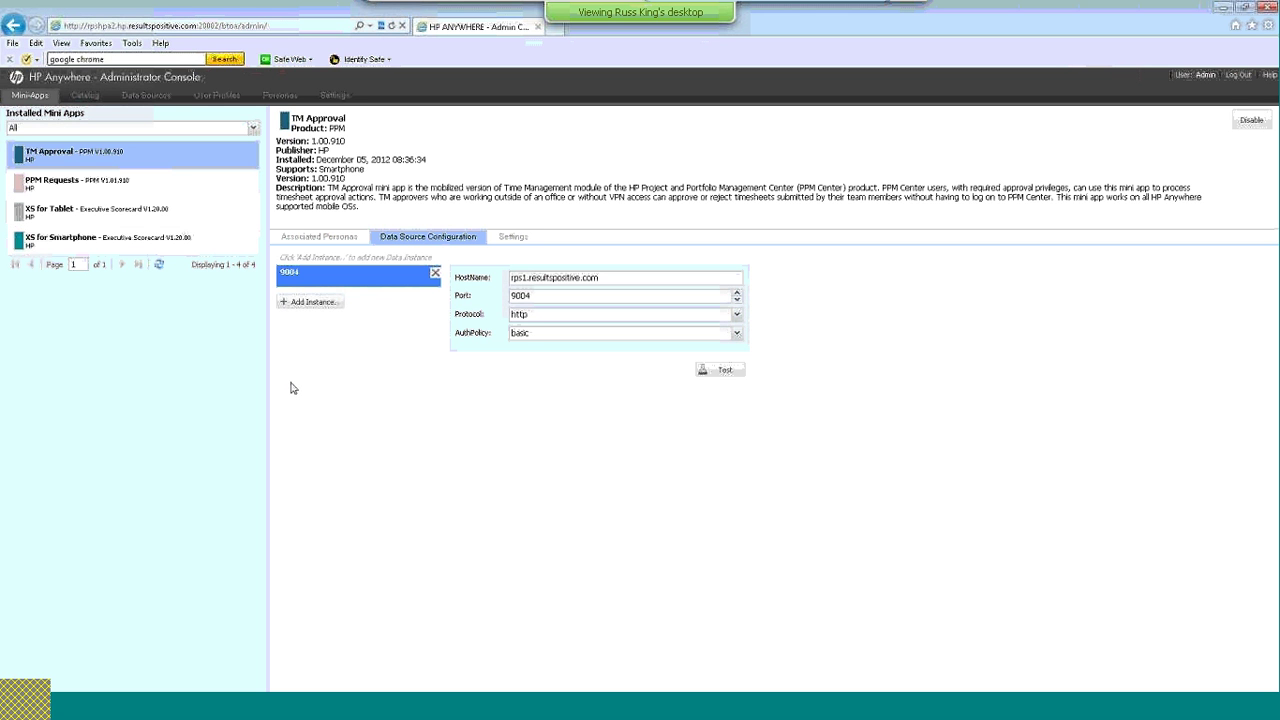
click(348, 240)
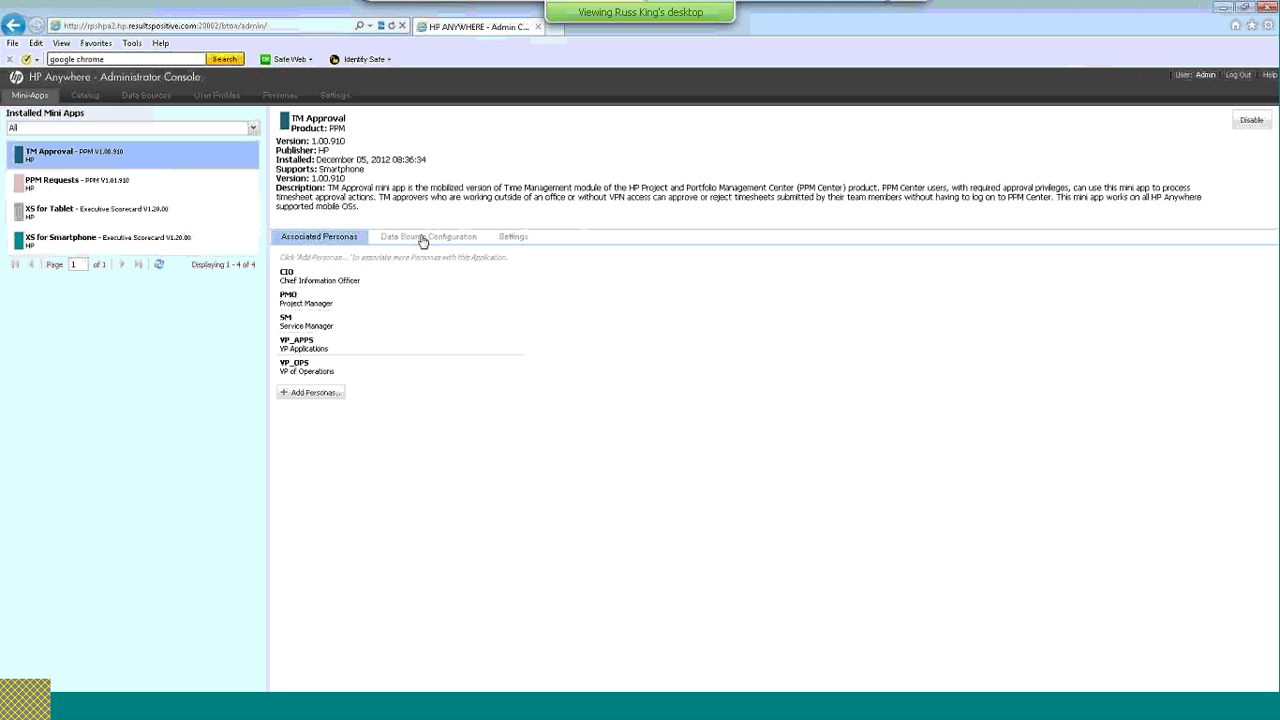
click(423, 242)
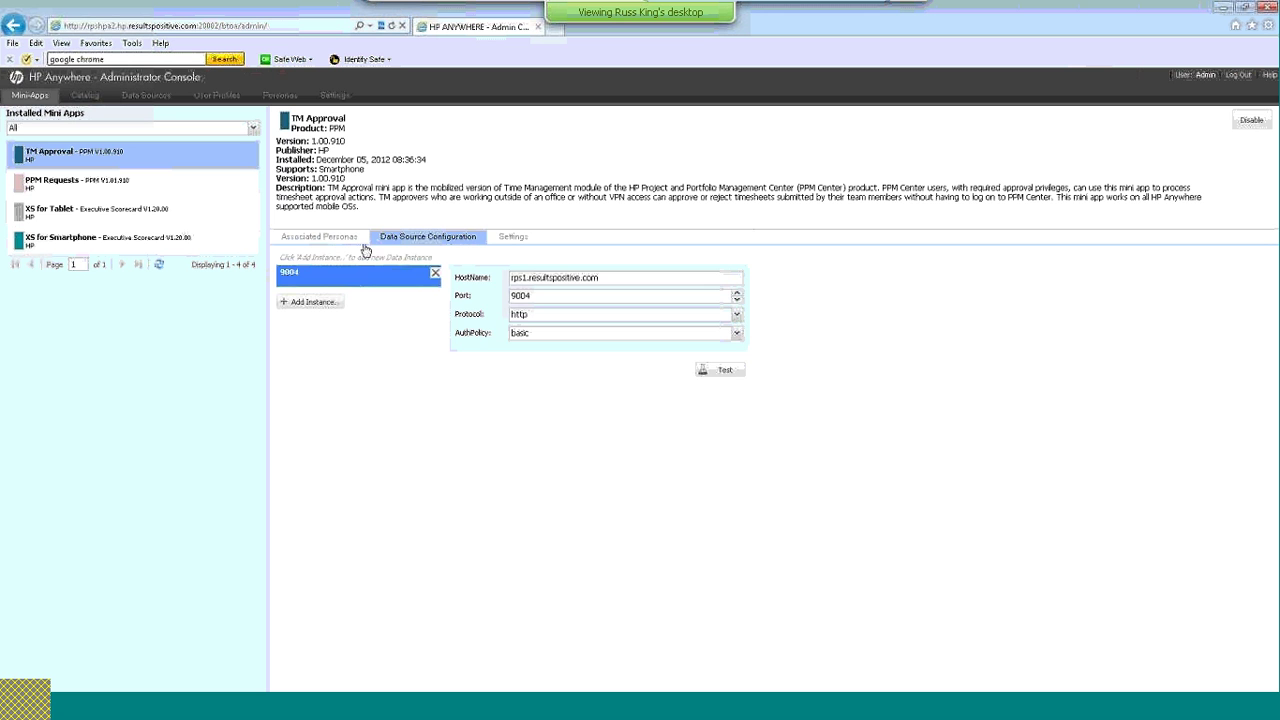
click(342, 242)
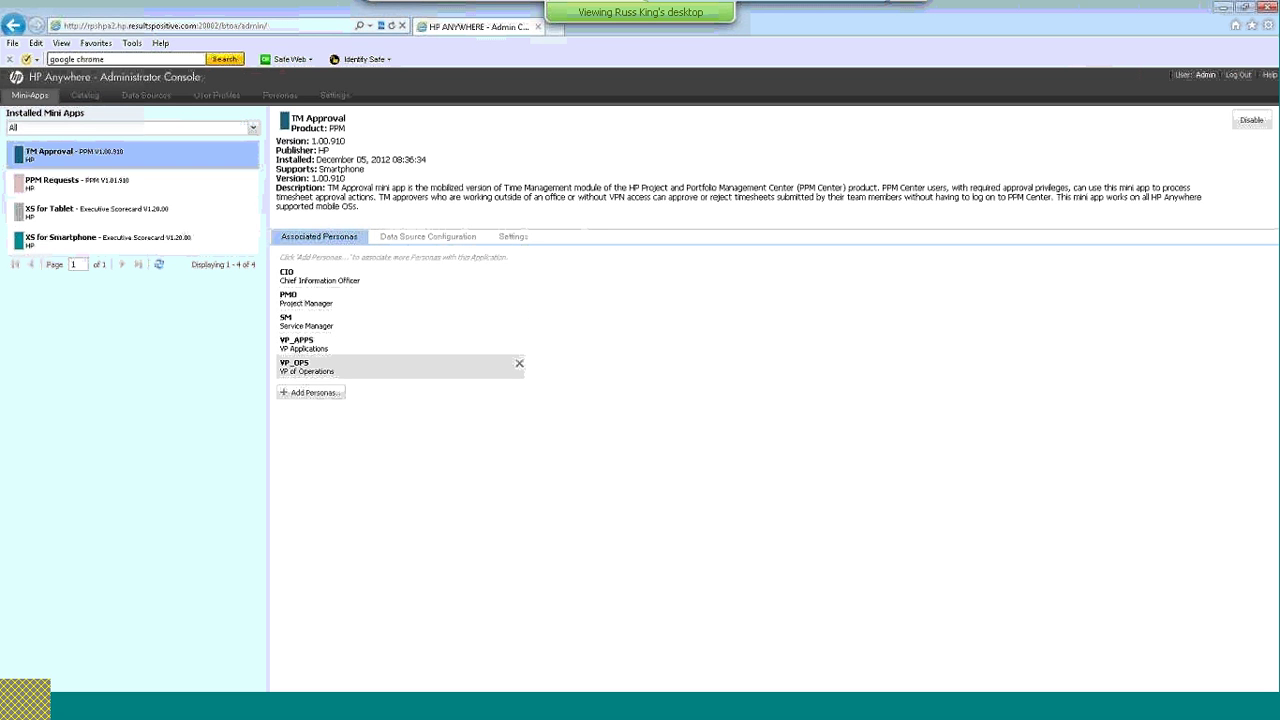
click(409, 244)
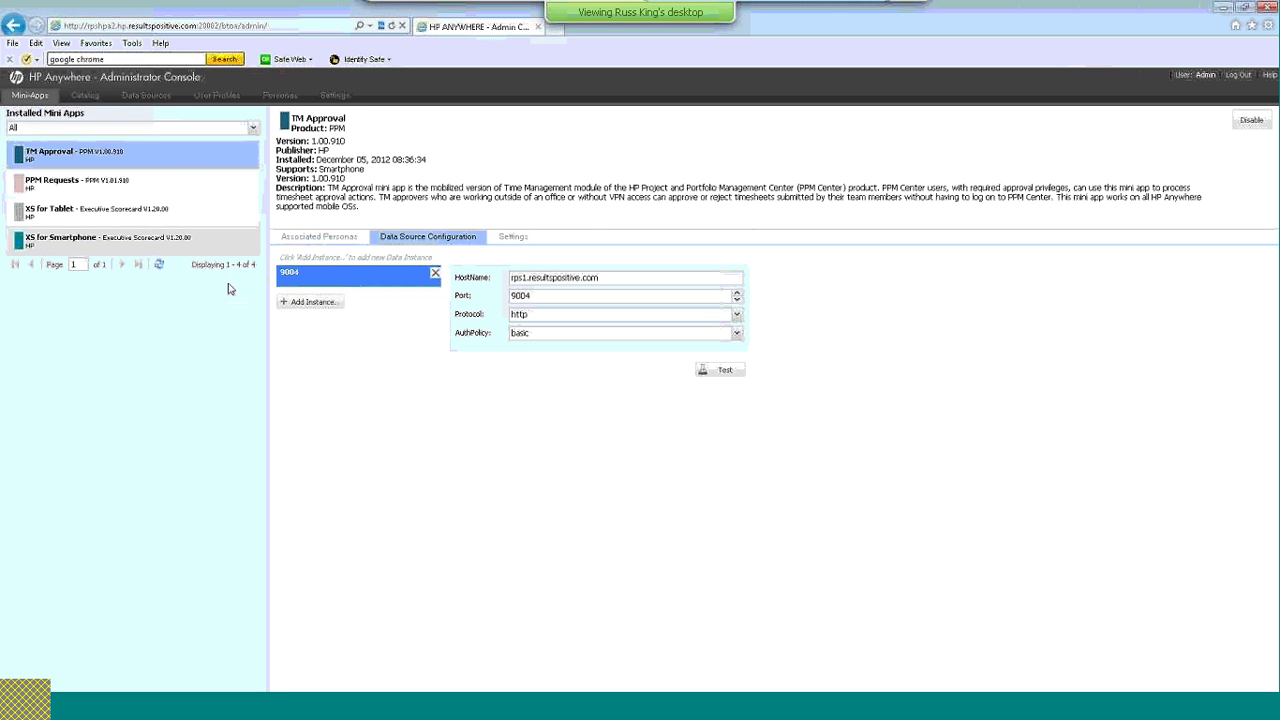
click(310, 237)
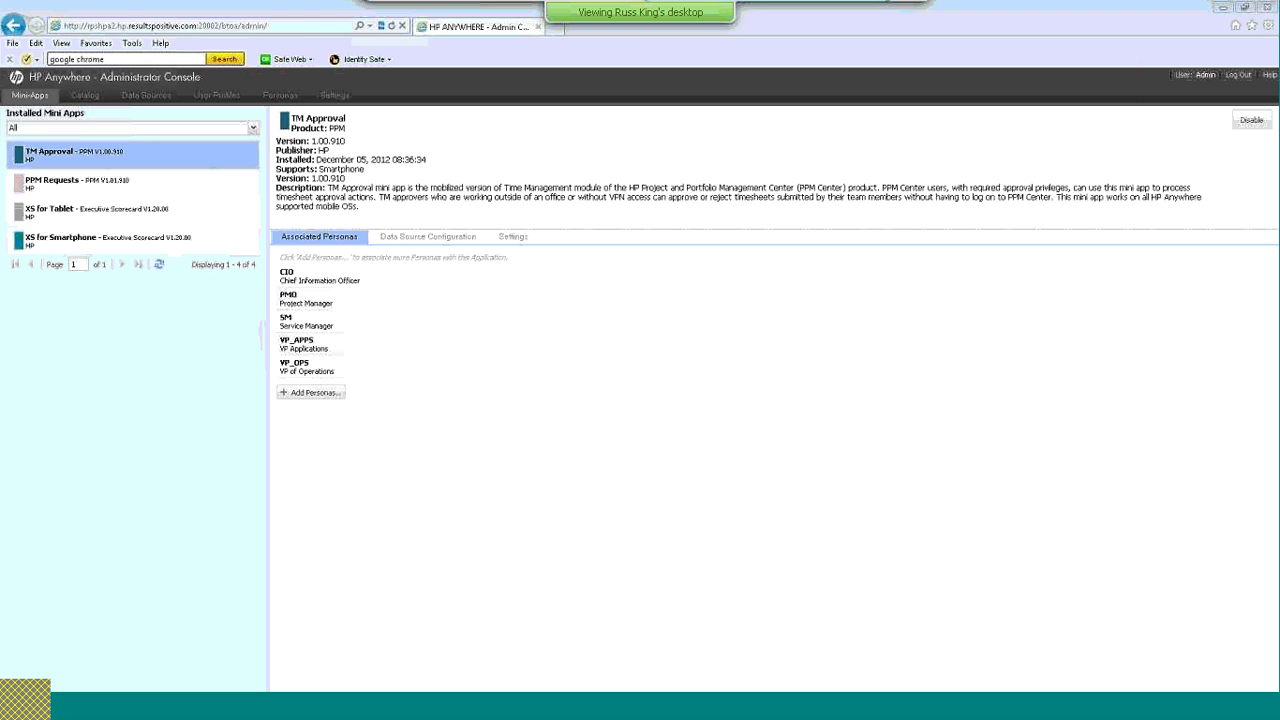
key(alt+Tab)
Start the slide show from slide 10, 'HP Anywhere in Action – Mobile Phone'
key(Page_Down)
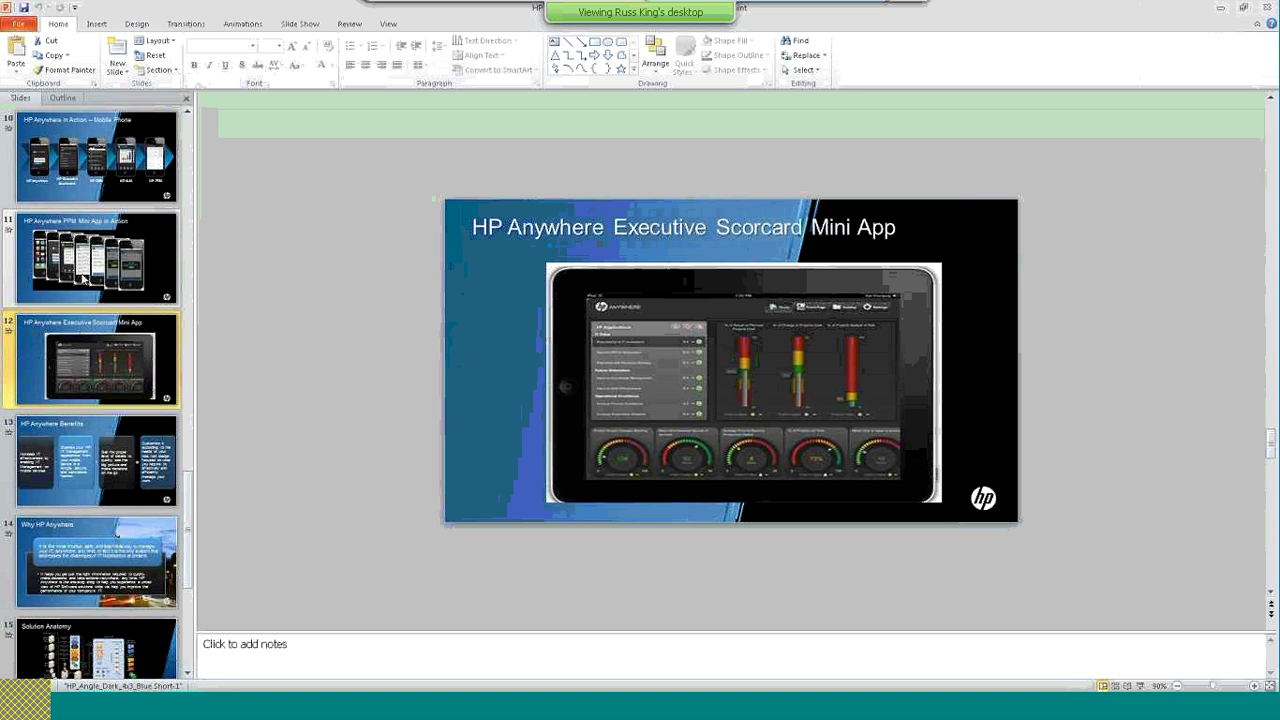
click(50, 188)
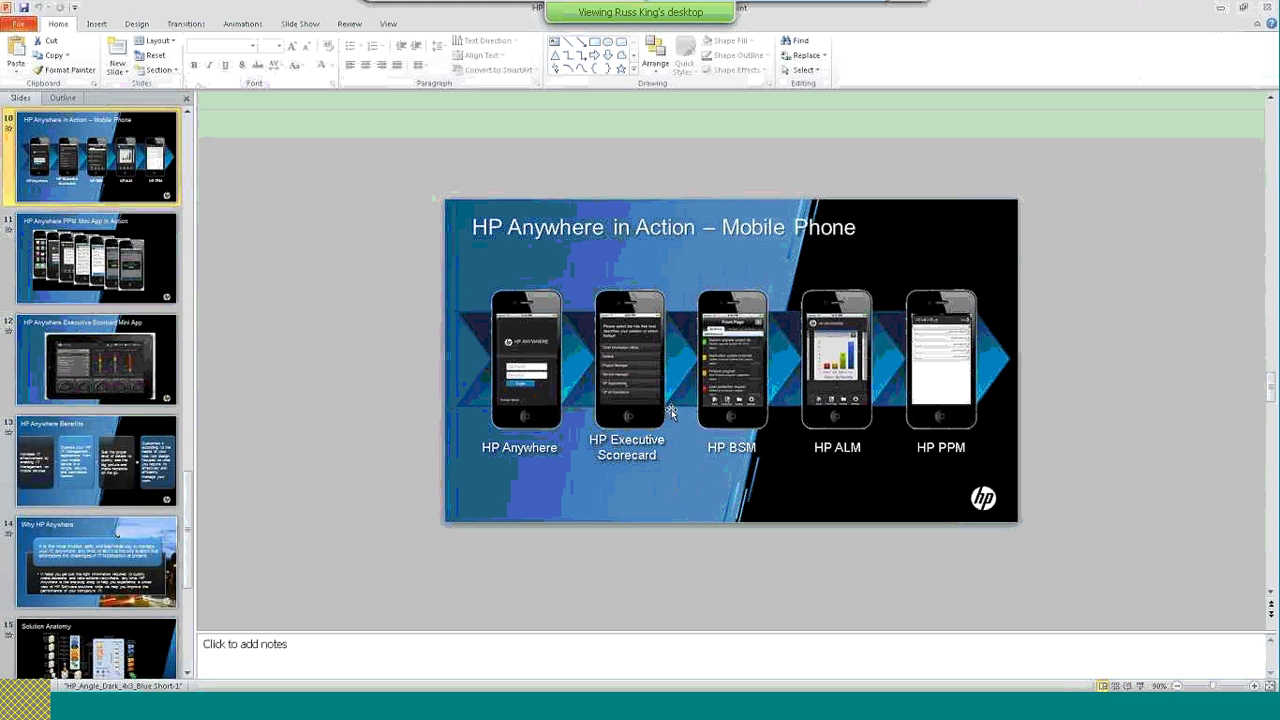
click(1140, 686)
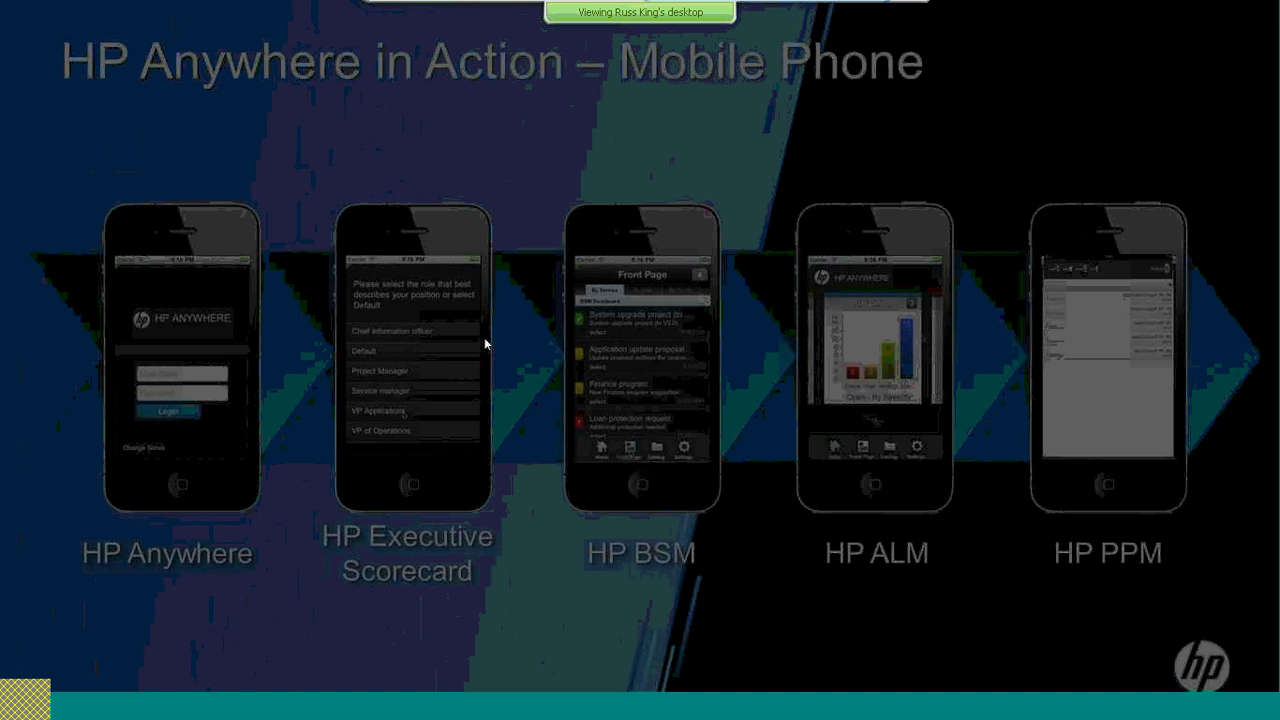